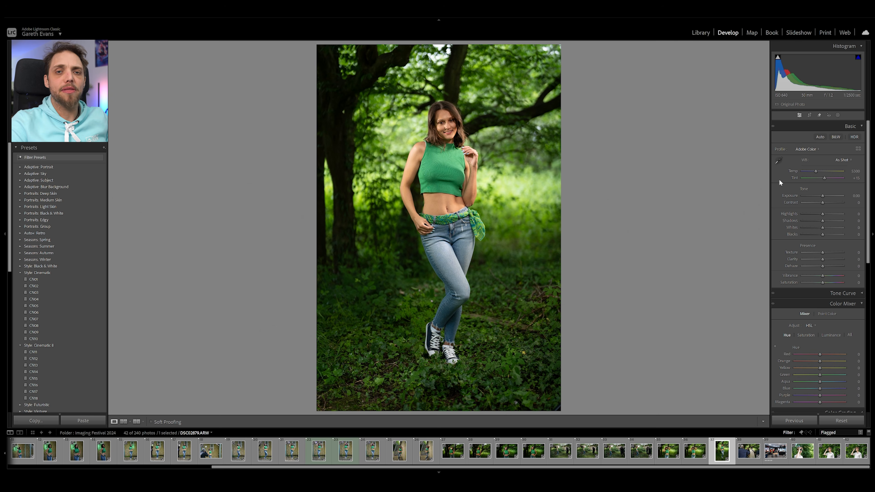
Step: Crop the photo tighter around the woman at the original aspect ratio, repositioning the image within the frame
click(809, 115)
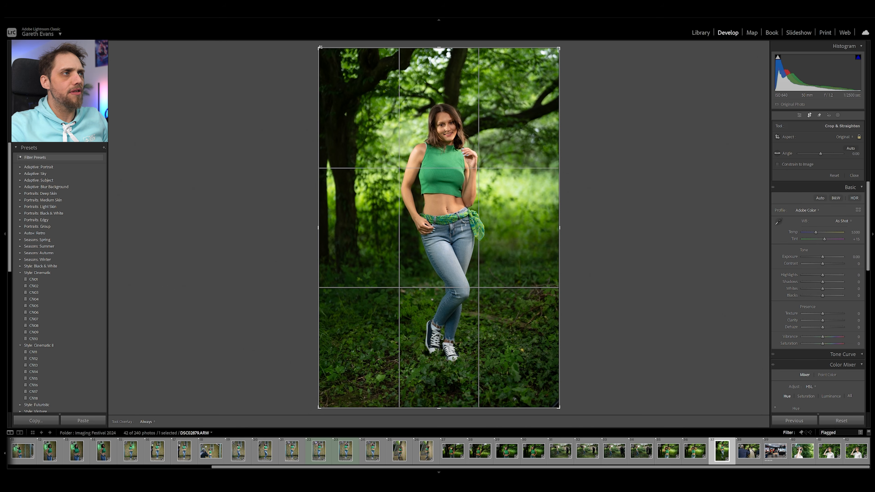
drag(322, 48, 339, 74)
drag(398, 105, 413, 124)
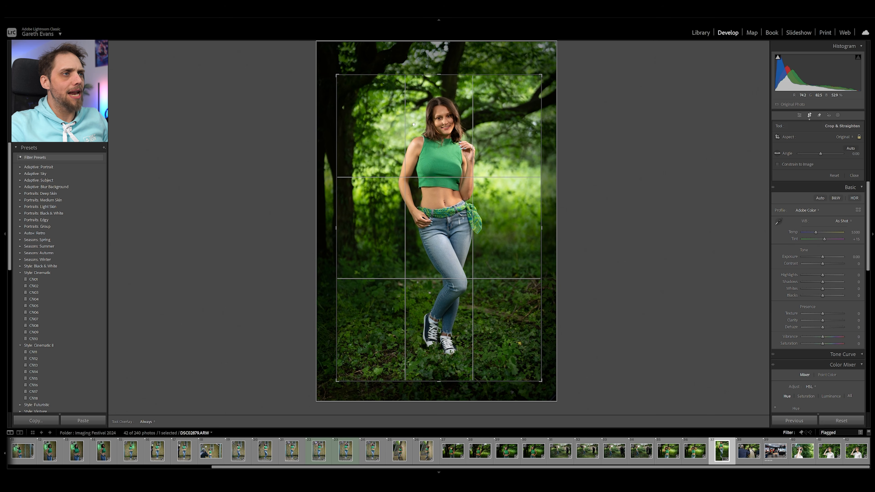
click(799, 116)
click(808, 115)
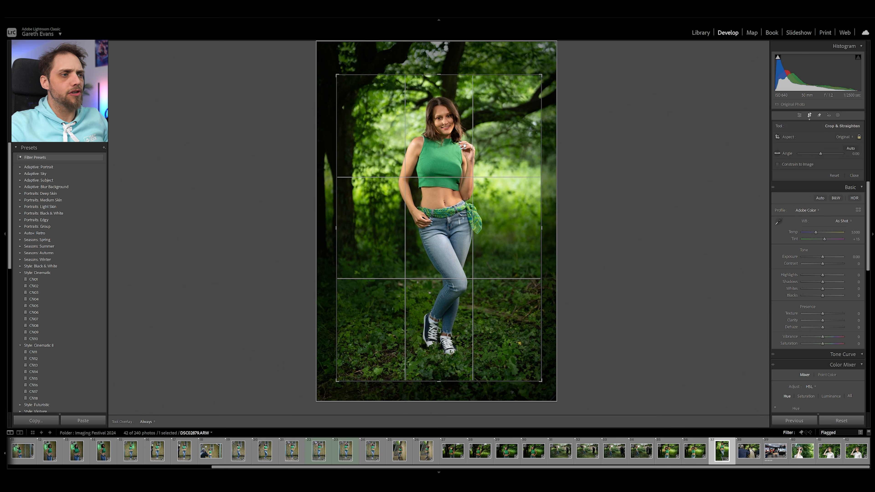
drag(457, 153, 456, 155)
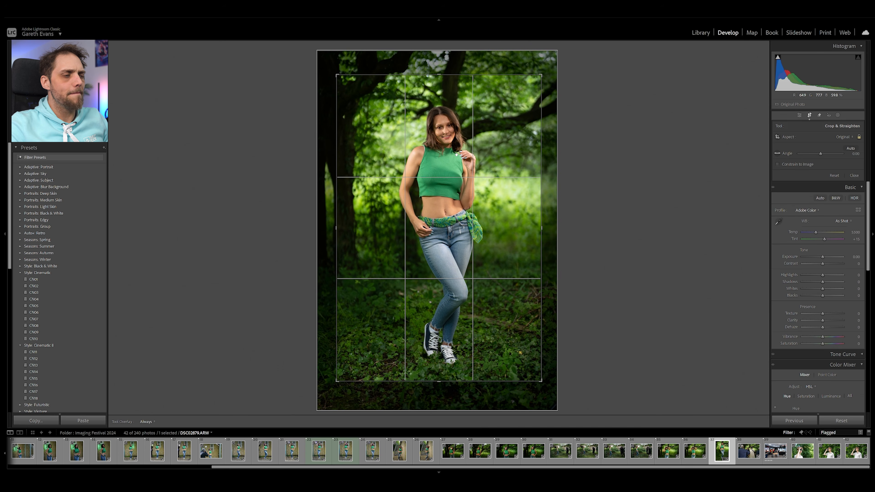
click(799, 115)
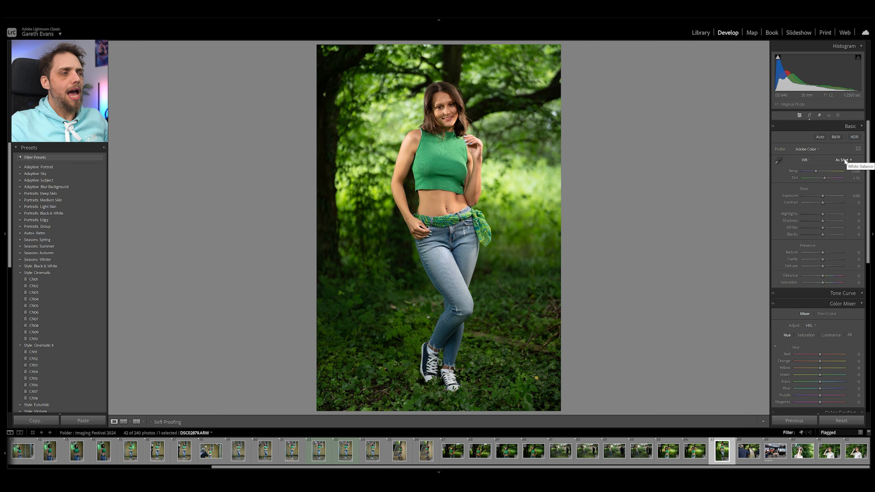
Step: Set the white balance to Auto and adjust its tint to +25
click(834, 163)
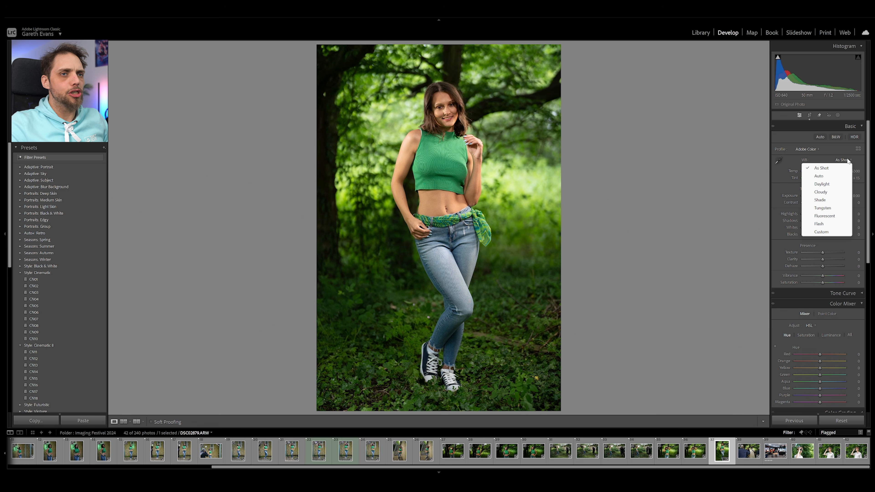
click(826, 177)
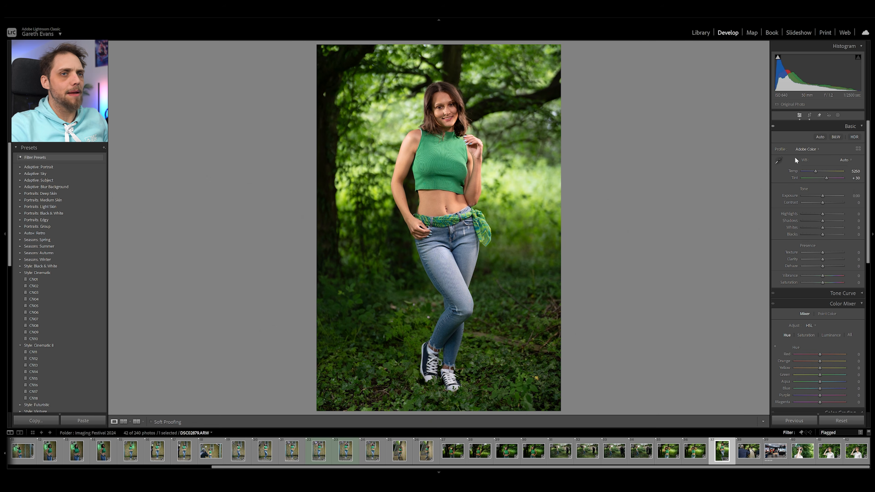
click(854, 178)
text(25)
key(Return)
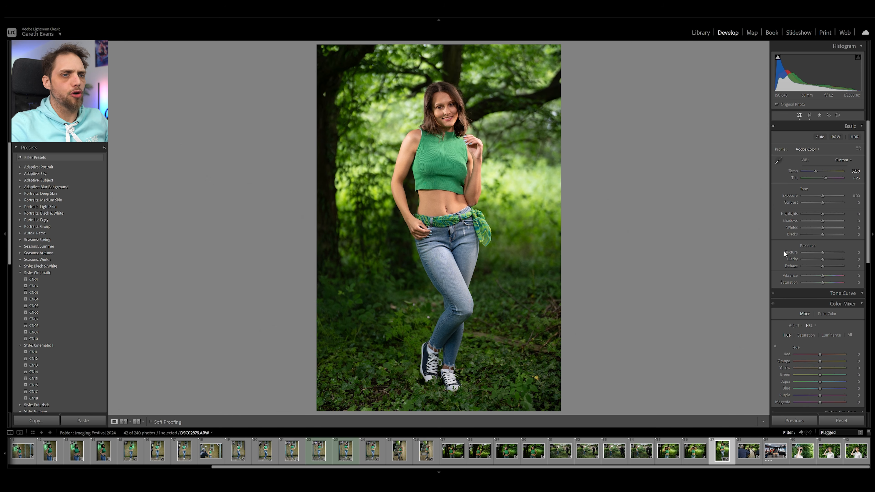
Step: Add a linear gradient mask rising from the photo's lower edge over the ground and lower its exposure to -0.79
click(837, 115)
click(795, 187)
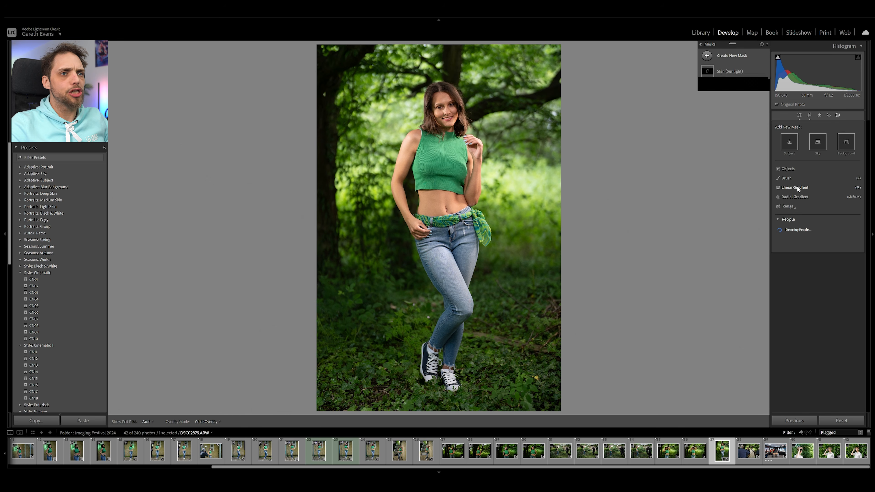
drag(441, 411, 441, 283)
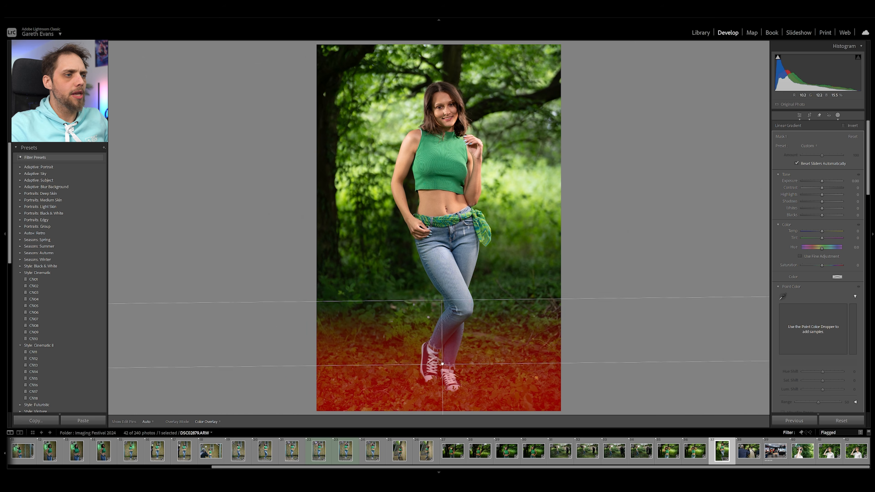
drag(821, 180, 816, 181)
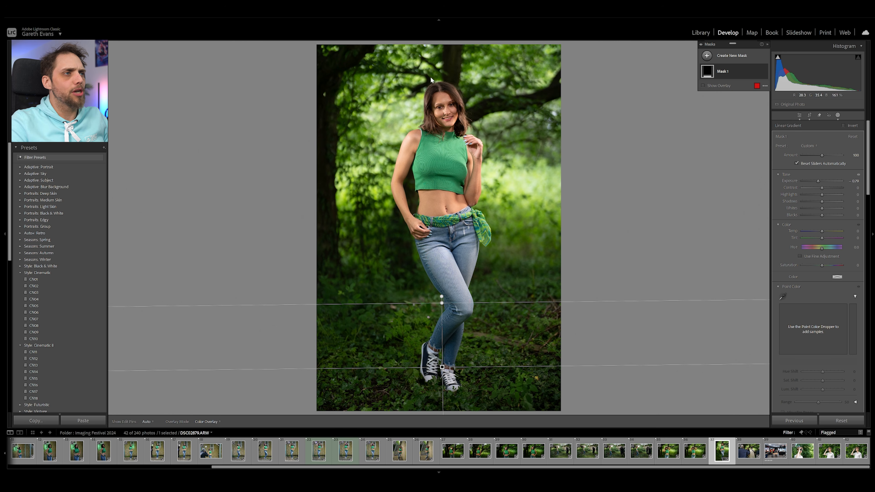
Step: Add a radial gradient mask over the woman's face and raise its exposure to about 0.33
click(728, 56)
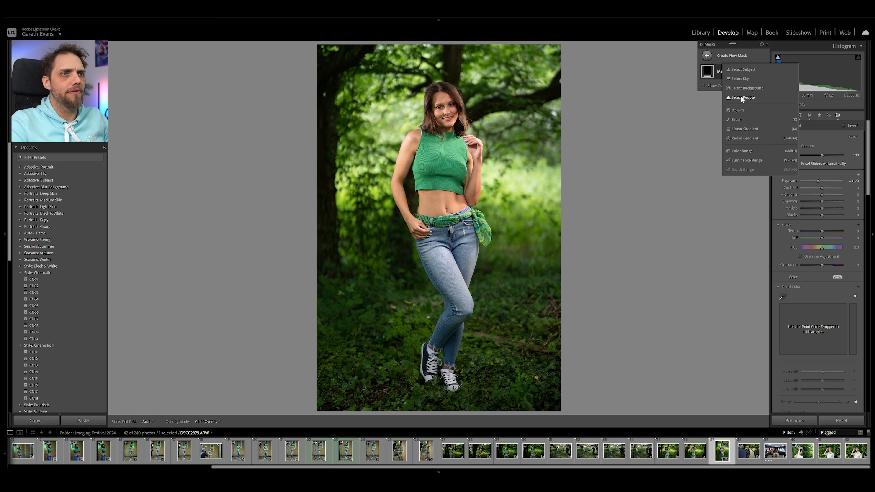
click(749, 134)
mouse_move(424, 85)
mouse_down()
mouse_move(450, 144)
mouse_move(461, 146)
mouse_up()
drag(823, 192, 824, 192)
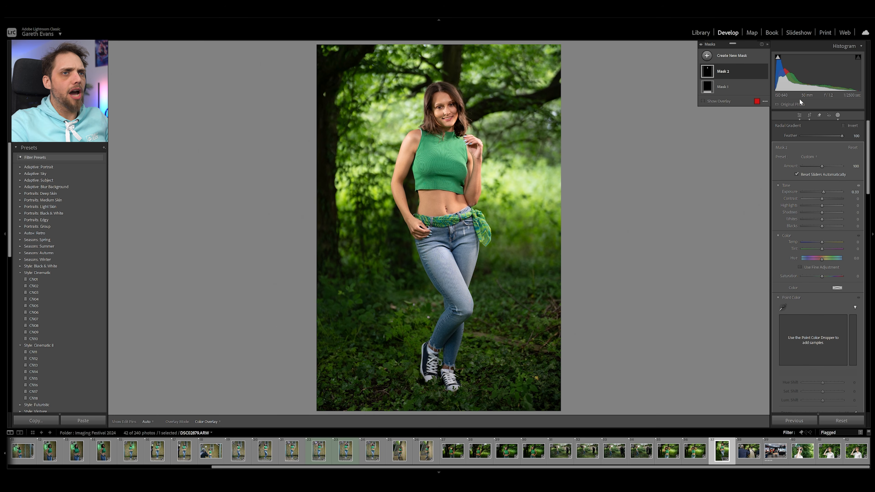
click(800, 115)
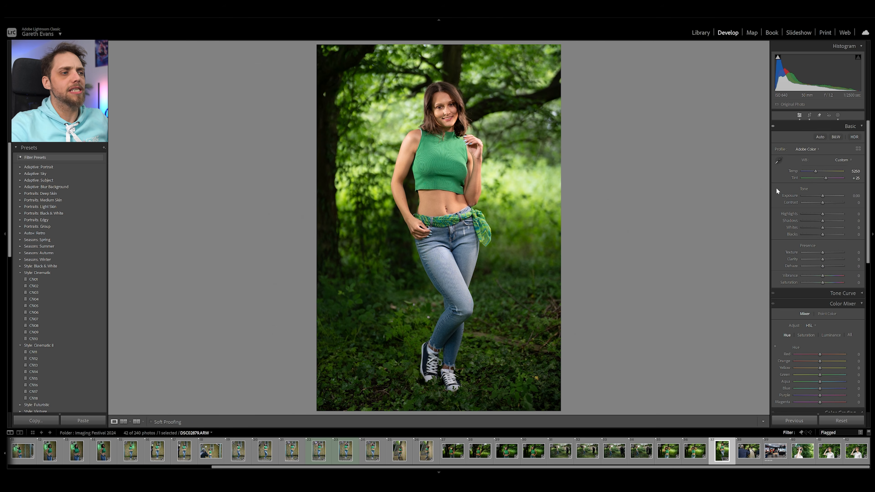
Step: Try shifting the green and yellow hues to -100 and raising the orange hue, resetting each adjustment
scroll(786, 207, down, 5)
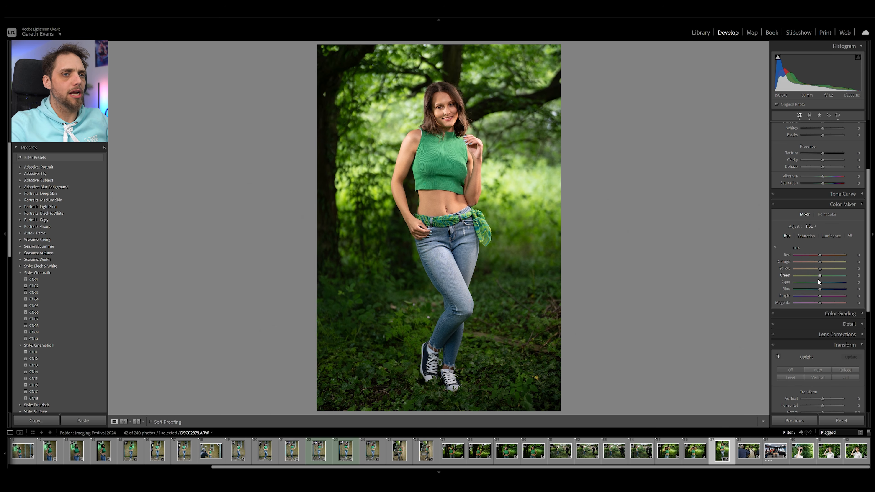
drag(820, 276, 786, 275)
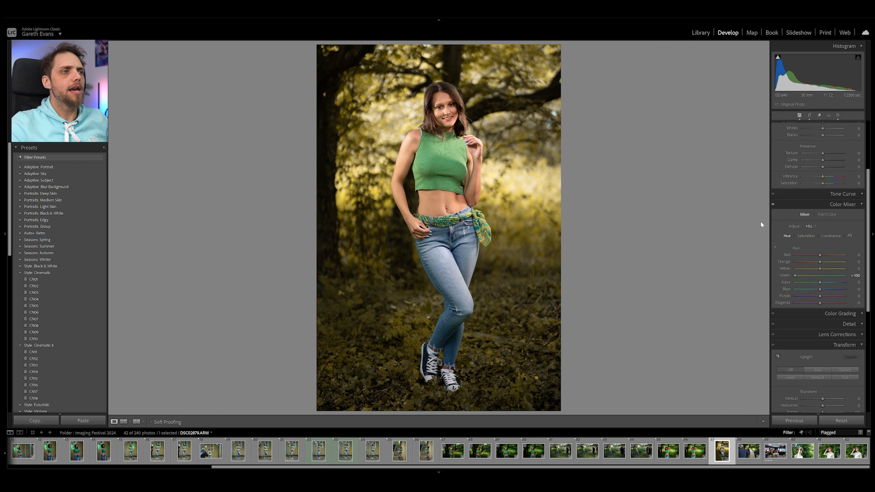
drag(820, 268, 785, 270)
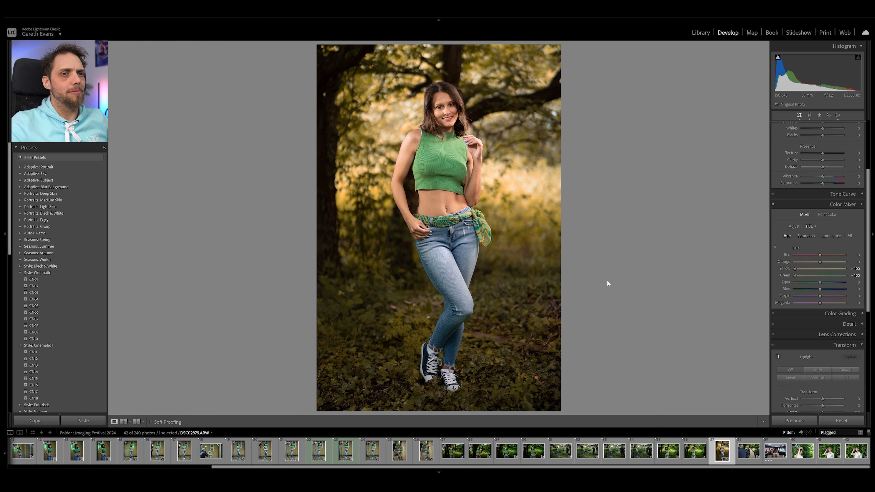
double_click(794, 268)
double_click(794, 276)
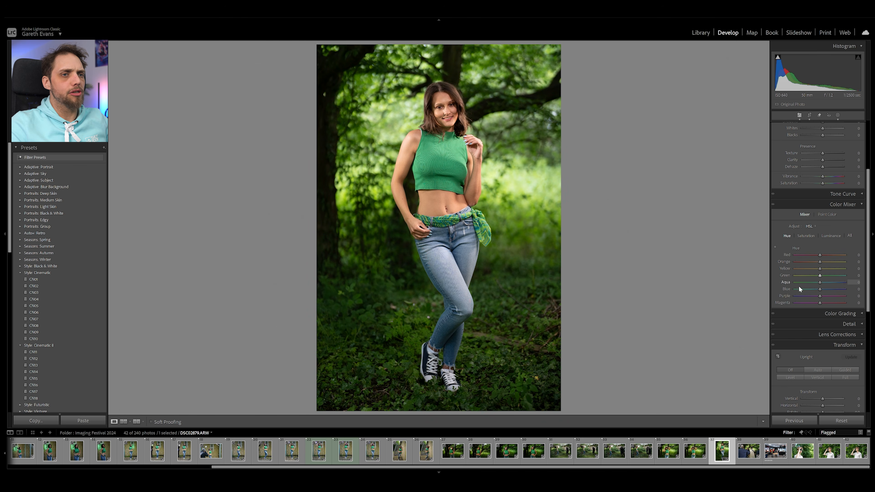
drag(818, 262, 864, 267)
double_click(827, 264)
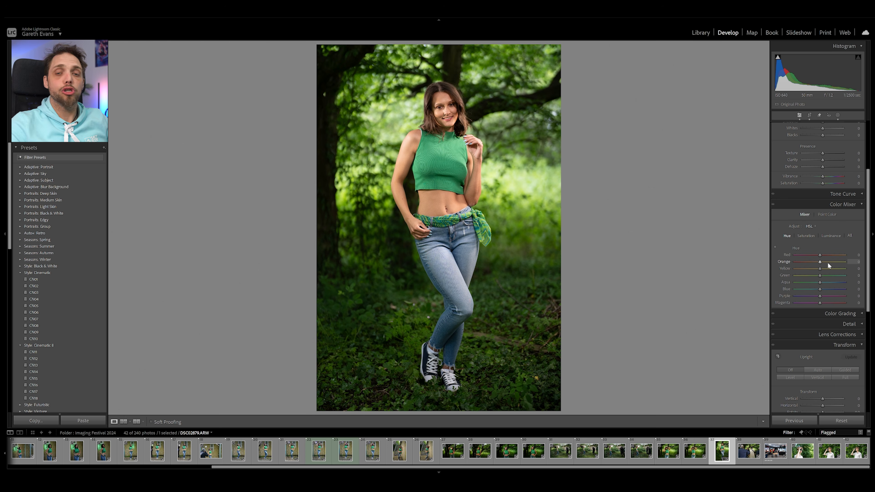
Step: Try lowering the green saturation and green luminance in the Color Mixer, resetting each adjustment
click(800, 236)
drag(819, 275, 777, 269)
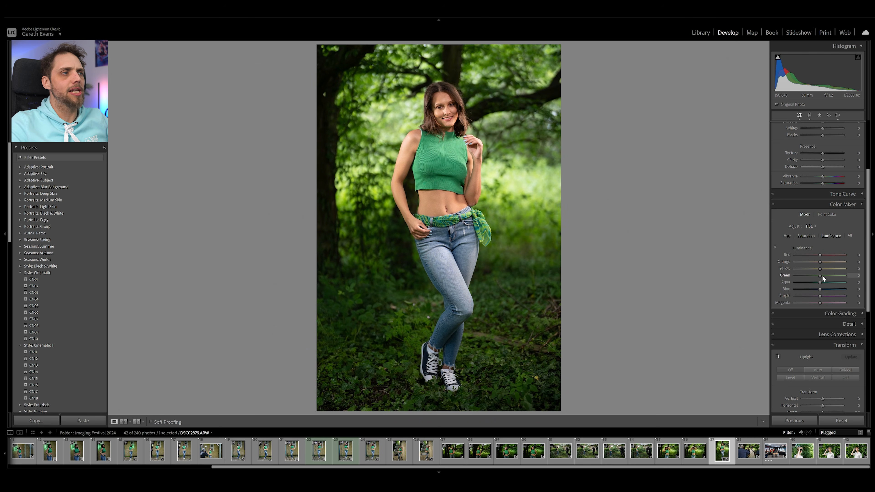
drag(820, 276, 792, 276)
double_click(794, 275)
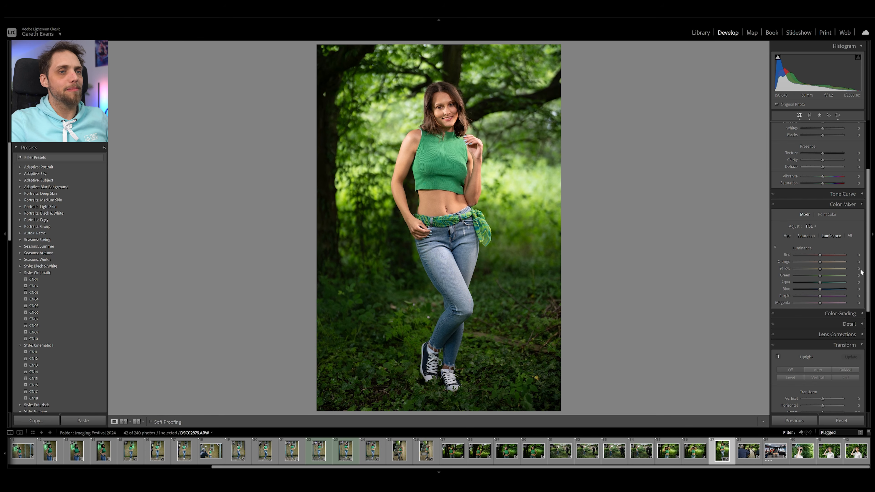
click(788, 236)
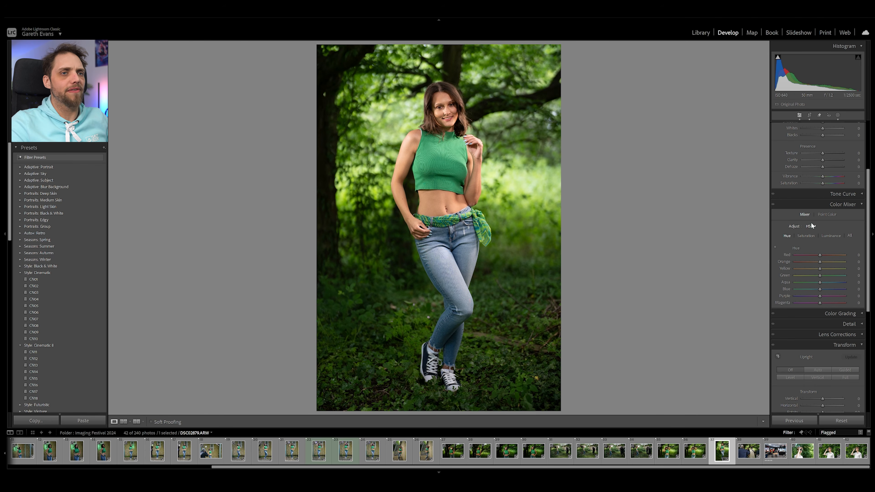
Step: Sample the green of the woman's top with the Point Color dropper
click(827, 214)
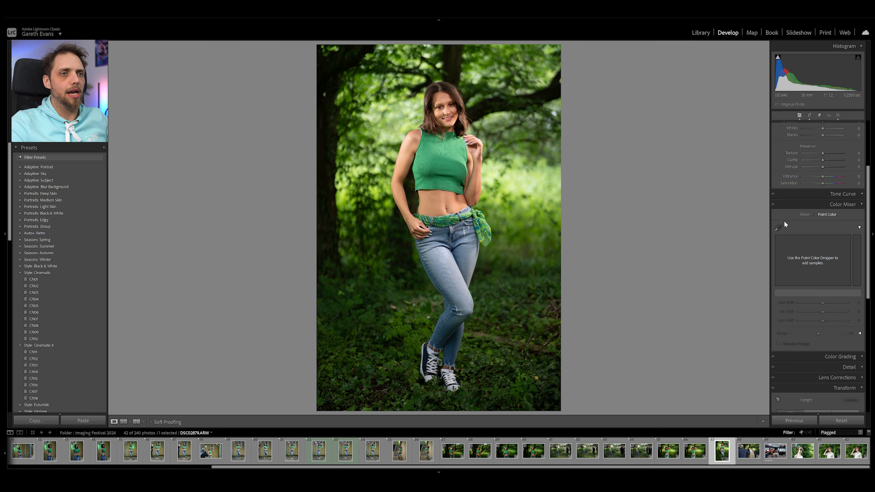
click(779, 227)
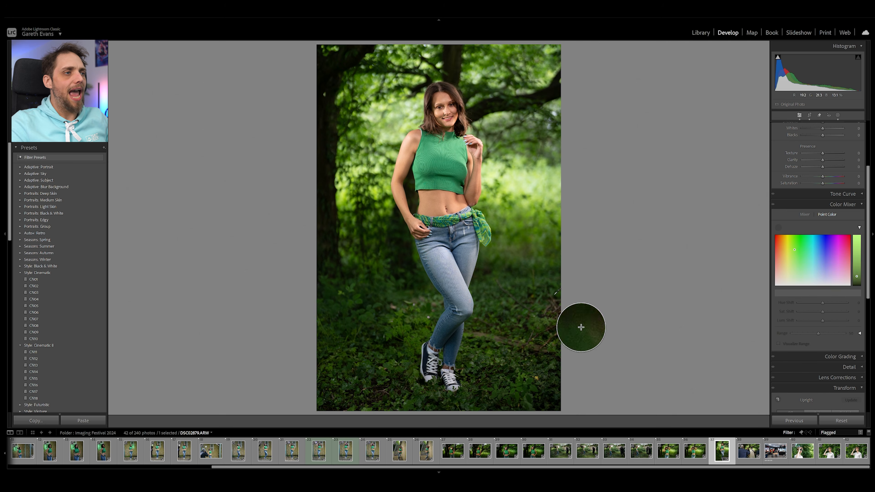
click(470, 178)
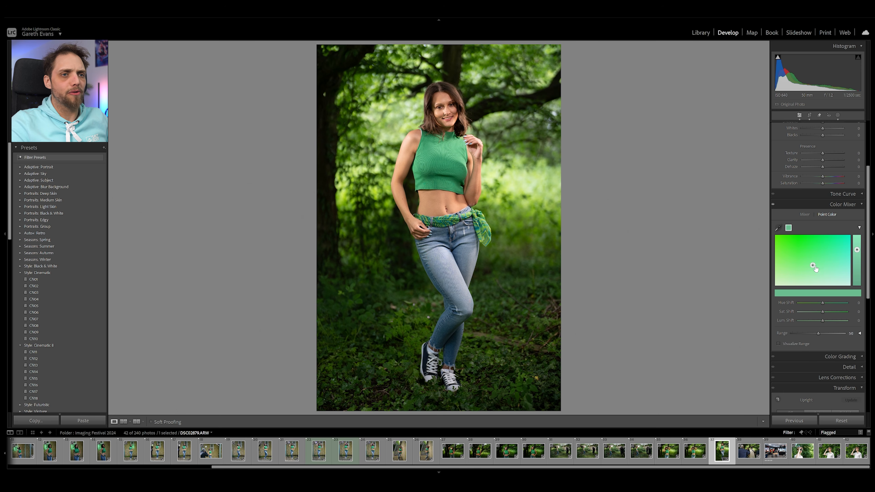
mouse_move(812, 267)
mouse_down()
mouse_move(786, 242)
mouse_move(779, 286)
mouse_move(827, 286)
mouse_move(827, 269)
mouse_move(845, 242)
mouse_move(856, 263)
mouse_move(852, 277)
mouse_move(820, 259)
mouse_move(812, 266)
mouse_up()
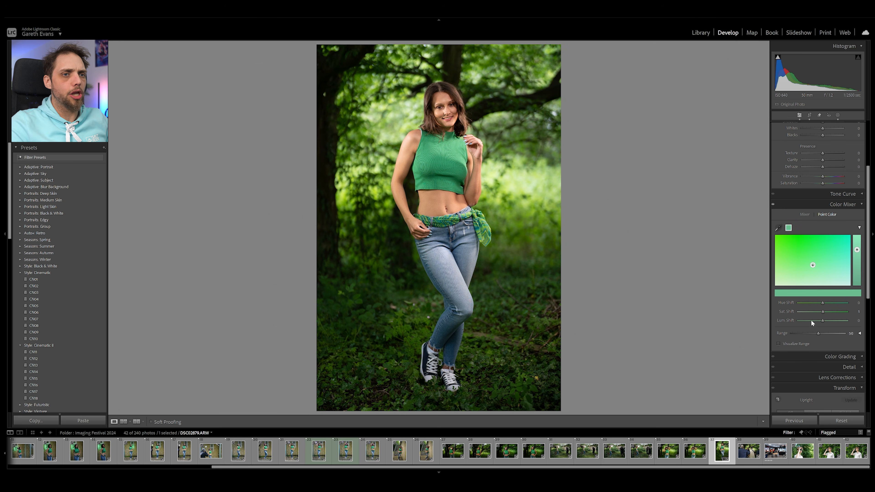
Step: Shift the sampled green's hue to 97, saturation to -70 and luminance to about 12, and widen its range to about 96
mouse_move(823, 312)
mouse_down()
mouse_move(791, 312)
mouse_move(840, 311)
mouse_move(806, 312)
mouse_up()
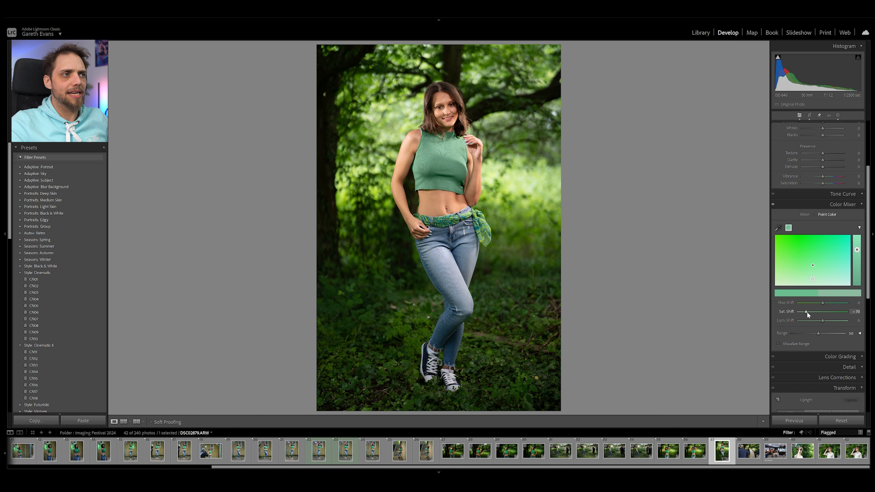
mouse_move(822, 320)
mouse_down()
mouse_move(834, 320)
mouse_move(826, 320)
mouse_up()
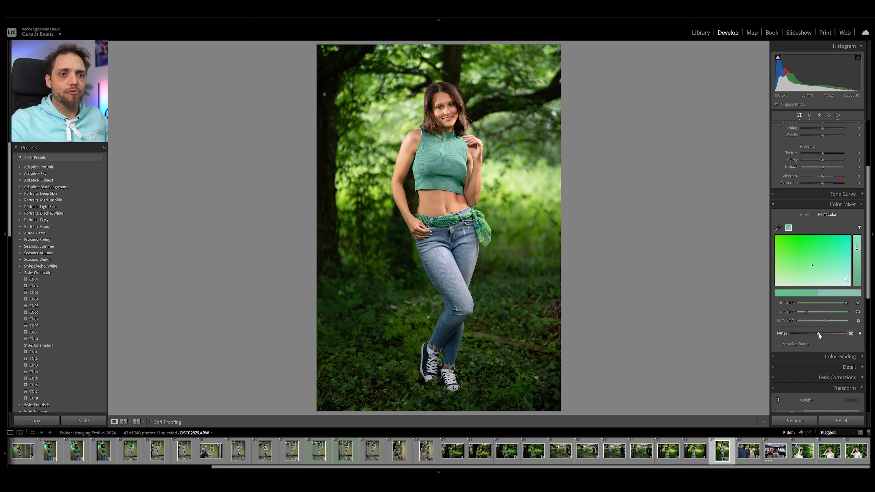
drag(818, 333, 841, 334)
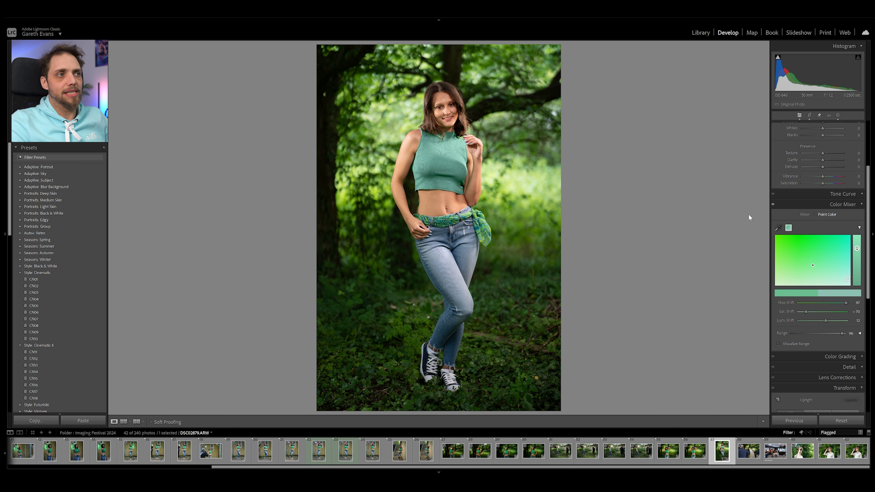
Step: Delete the Point Color swatch sampled from the woman's top
scroll(784, 302, down, 3)
scroll(783, 302, up, 1)
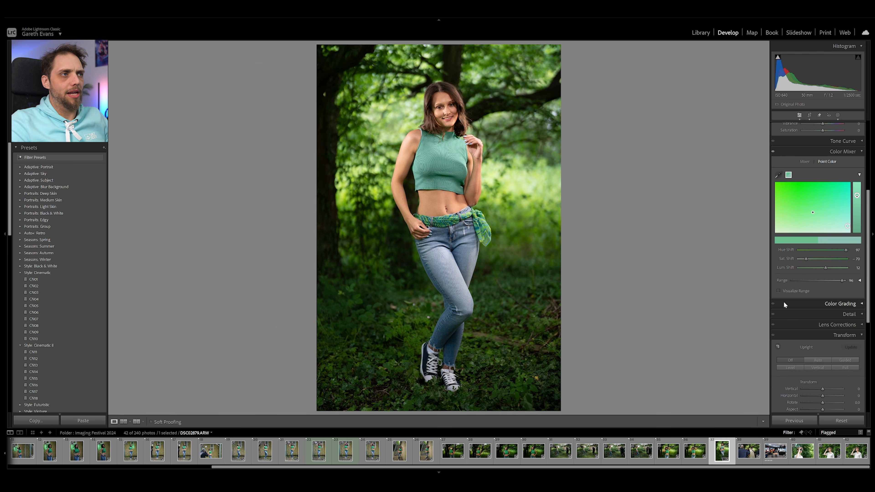
right_click(789, 177)
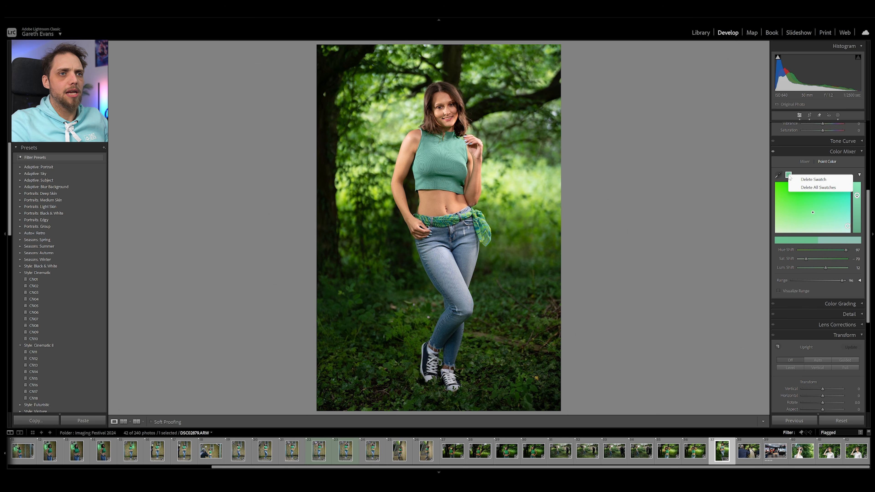
click(802, 180)
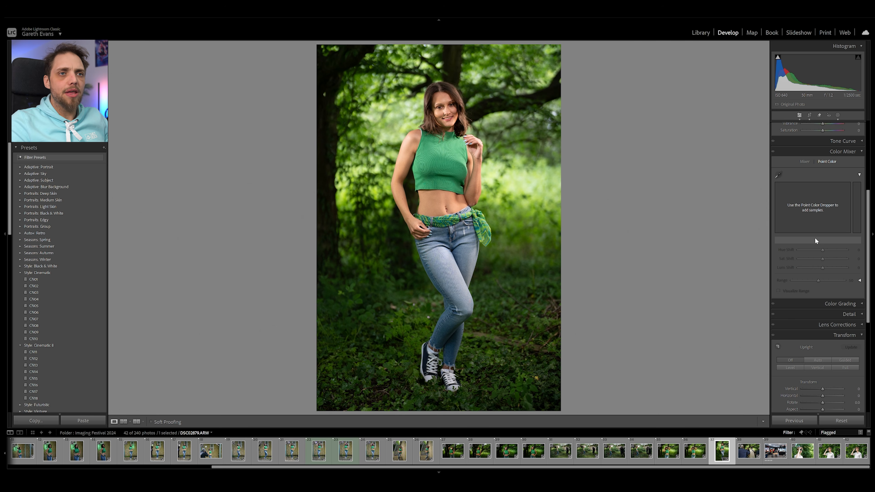
Step: Return to the HSL colour mixer and open the Color Grading wheels
click(806, 161)
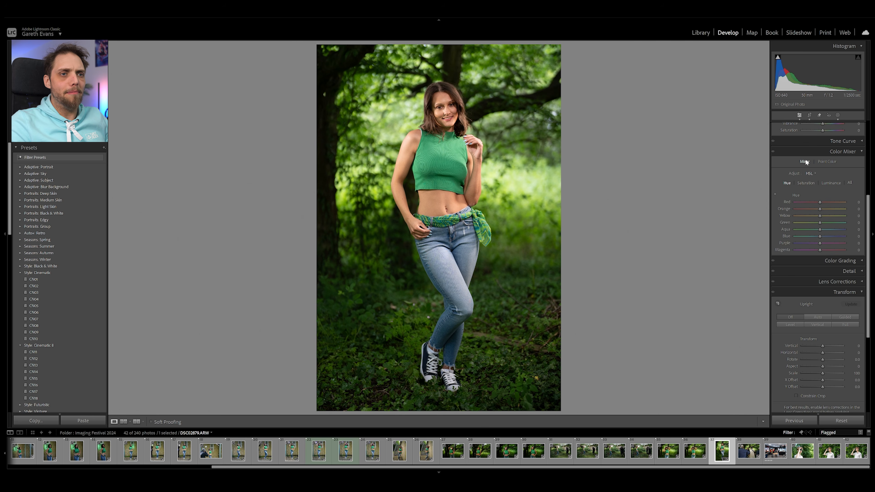
click(836, 262)
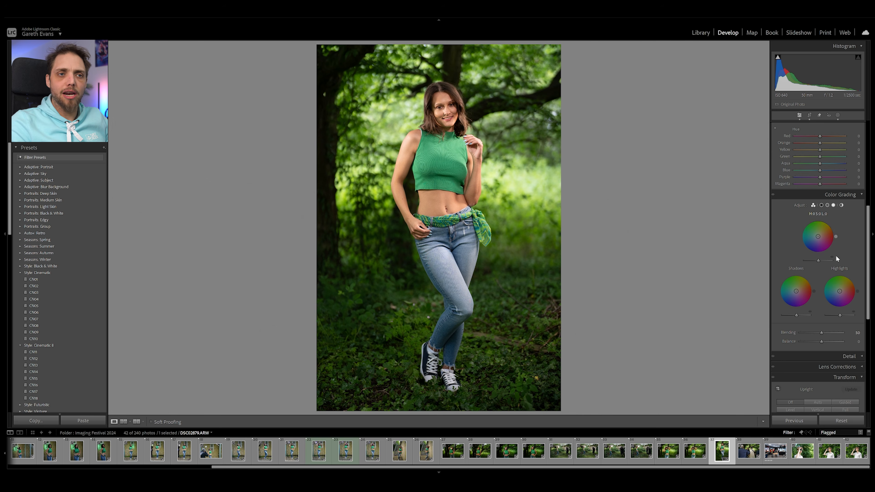
scroll(837, 257, up, 3)
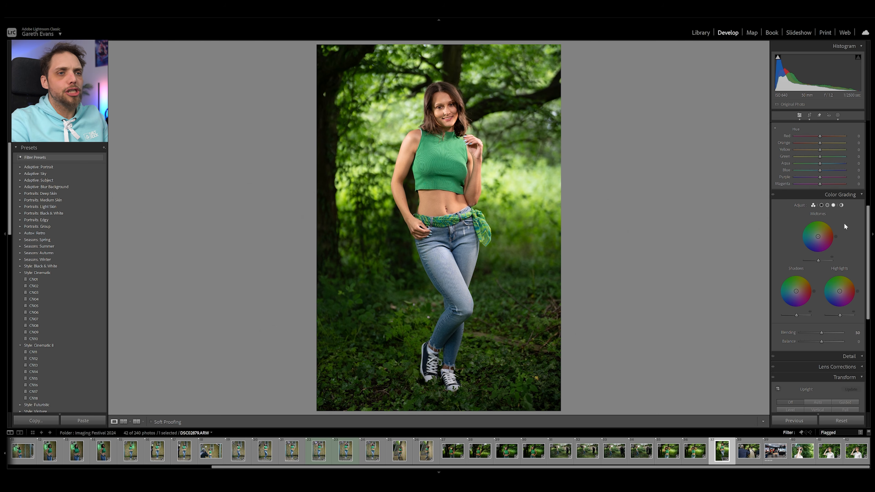
Step: In the HSL mixer, set hue to orange -3, yellow -35 and green -27, and saturation to yellow -10 and green -24
scroll(843, 223, up, 3)
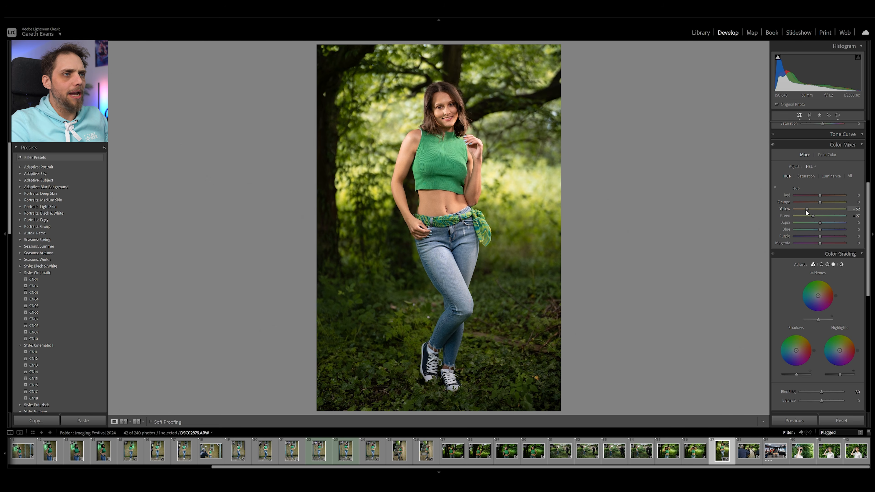
drag(810, 210, 807, 209)
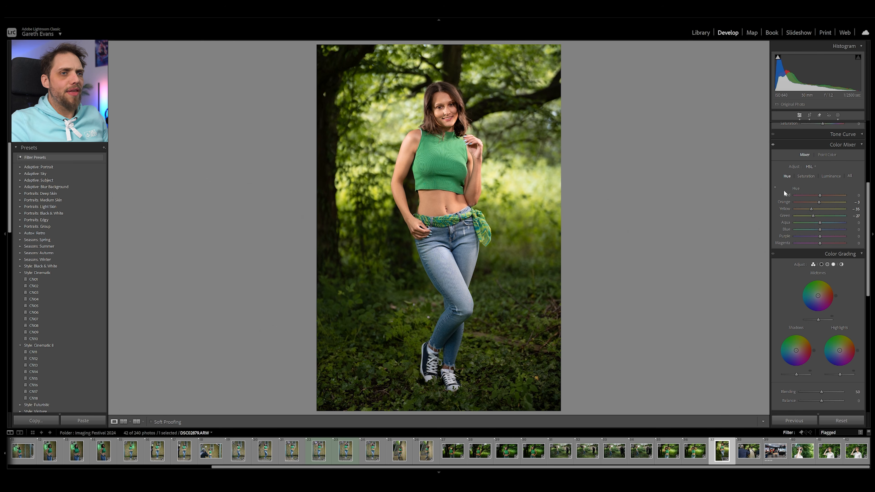
click(809, 176)
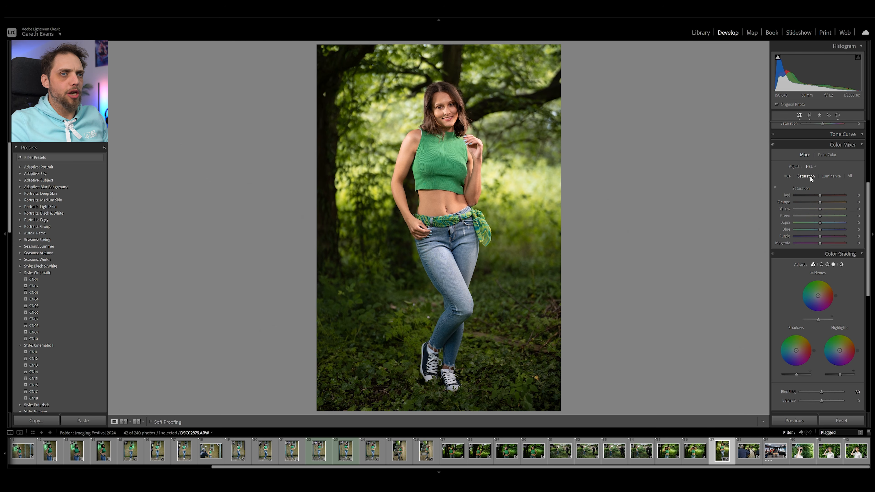
drag(820, 216, 812, 220)
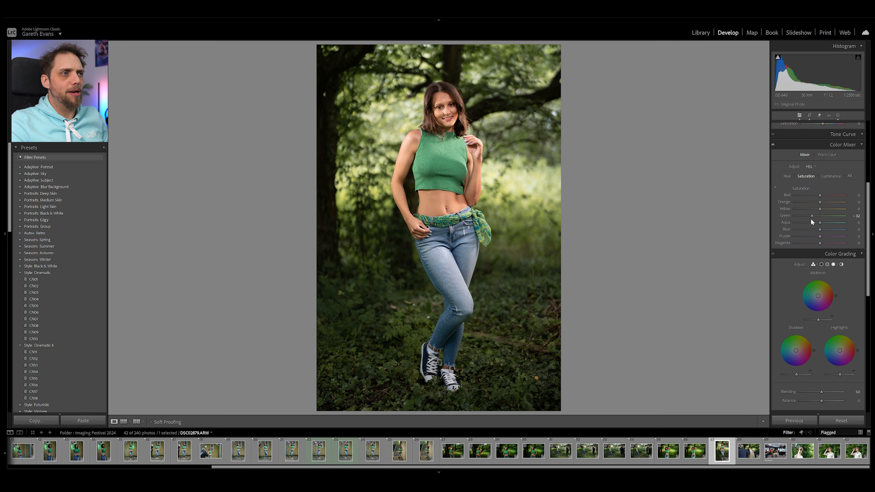
drag(810, 218, 816, 212)
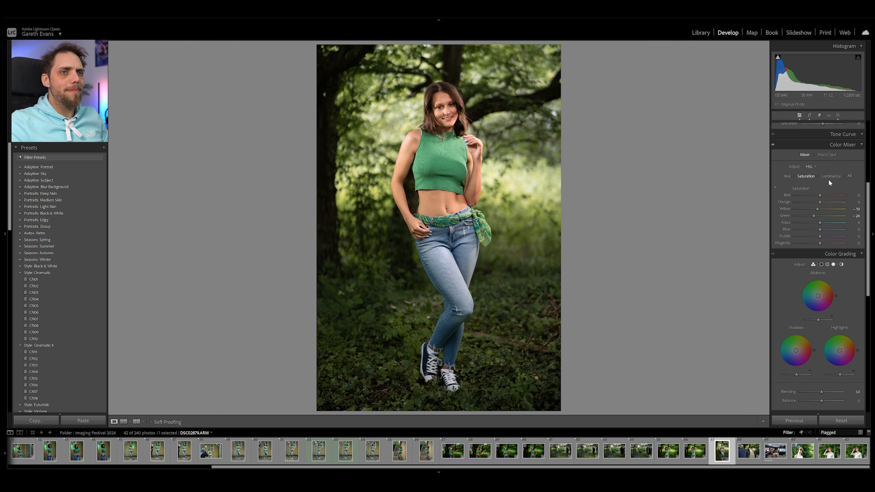
Step: Set the blue hue to about -8 in the HSL mixer and compare the photo with its before view
click(786, 176)
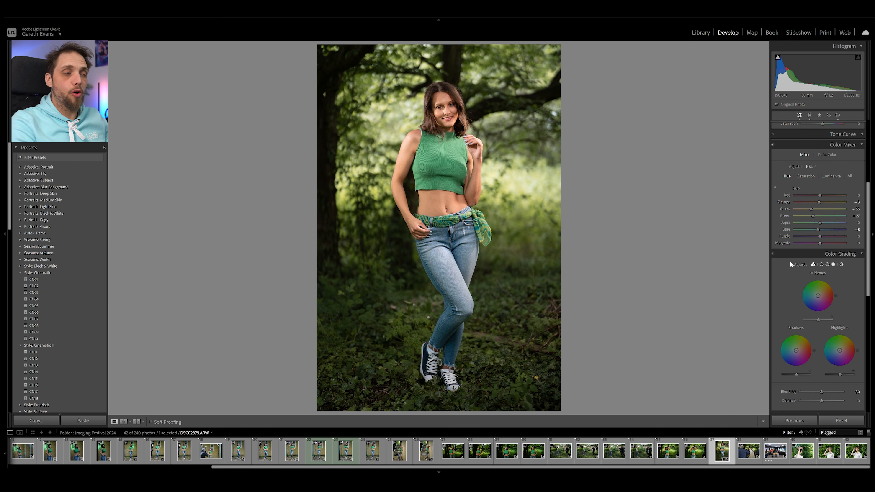
key(backslash)
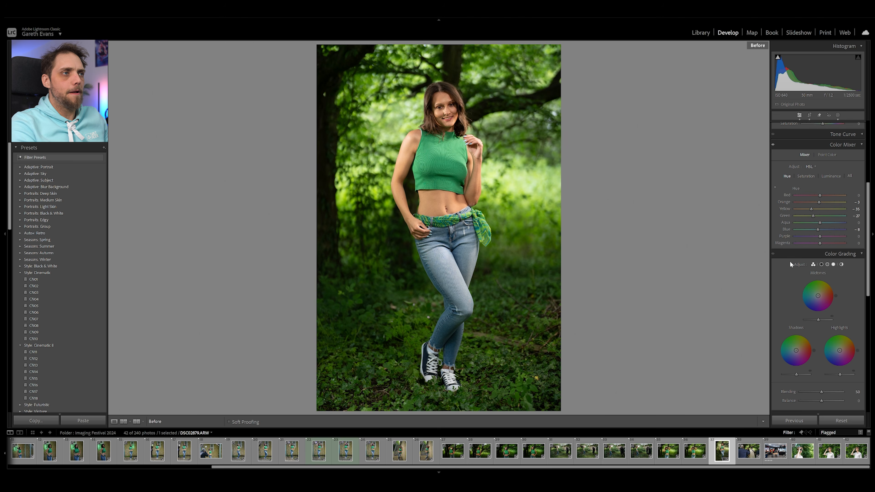
key(backslash)
key(backslash)
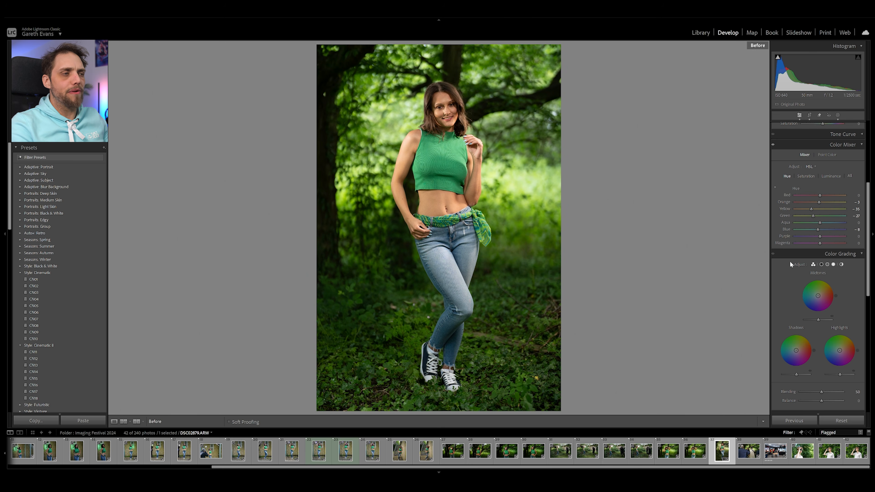
key(backslash)
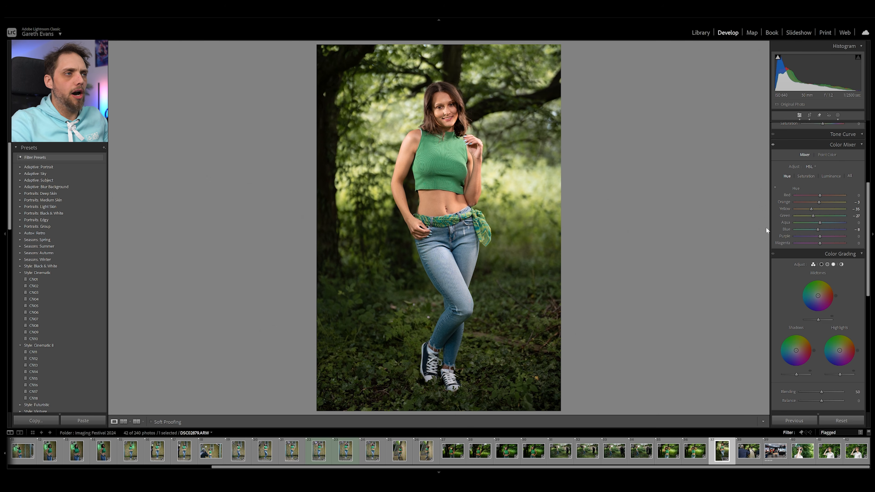
Step: Sample the green top with the Point Color dropper and shift its hue to -34, saturation to -30 and luminance to about 4
click(834, 154)
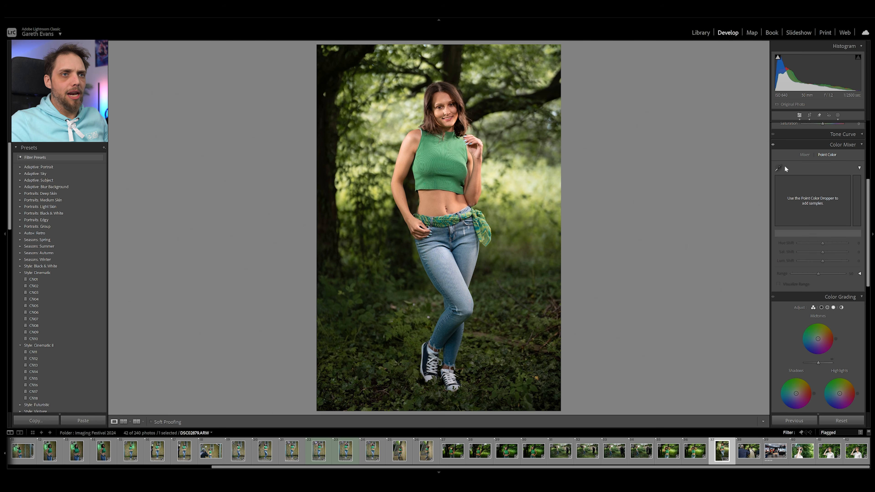
click(779, 169)
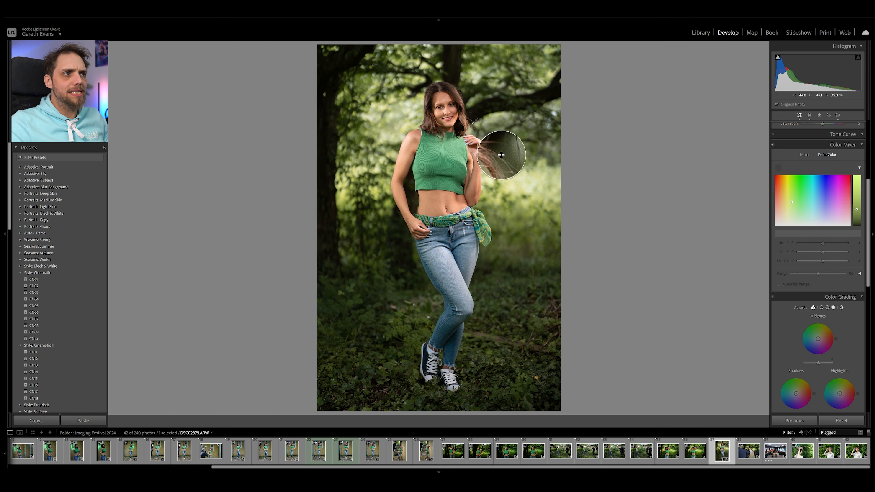
click(471, 179)
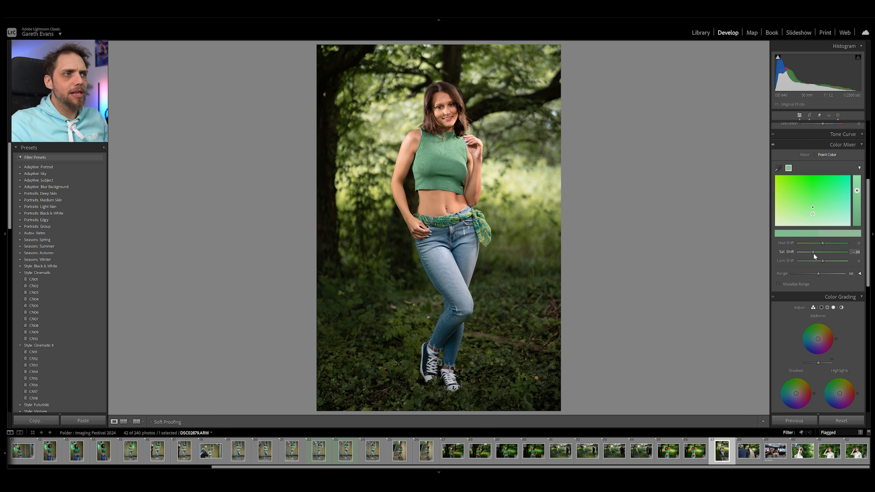
drag(816, 253, 818, 253)
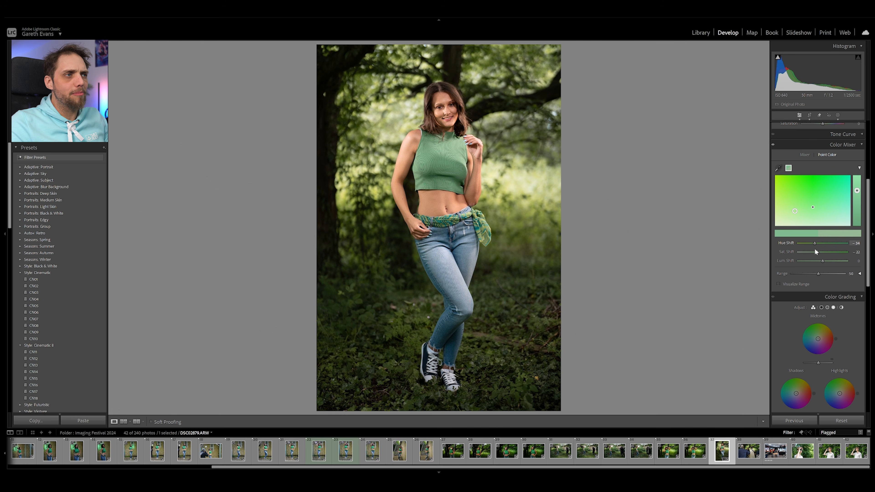
drag(814, 250, 825, 260)
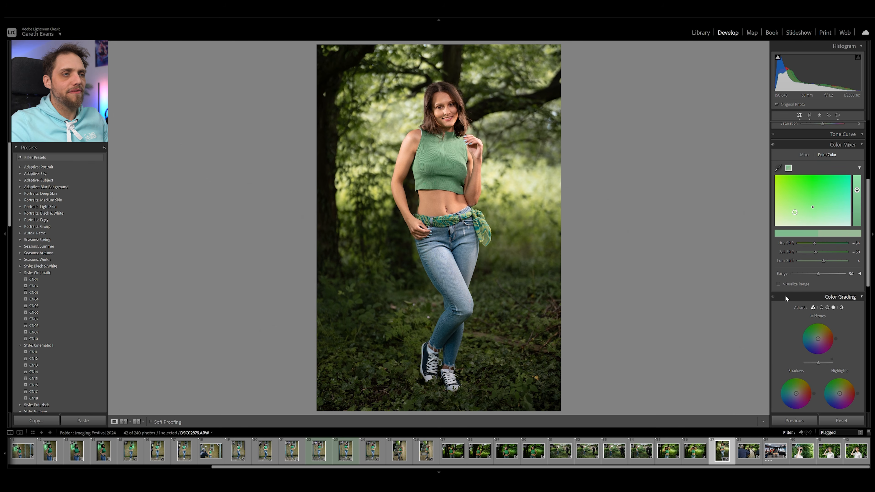
Step: Add a Point Color sample from the dark green undergrowth and shift its hue to -24, saturation to -2 and luminance to about -5
scroll(786, 285, down, 3)
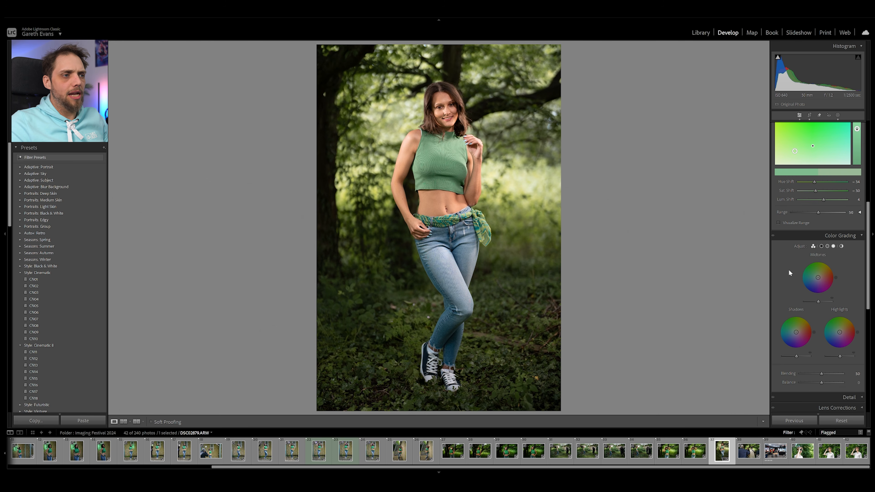
scroll(805, 242, up, 3)
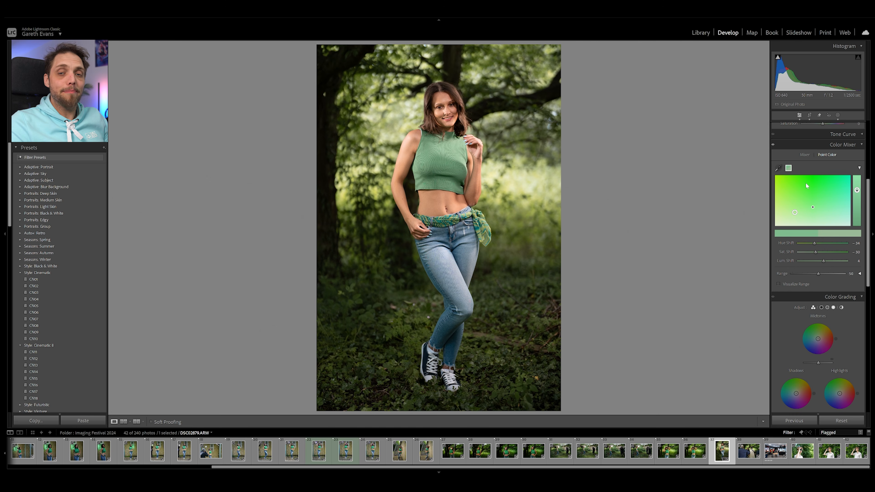
click(777, 169)
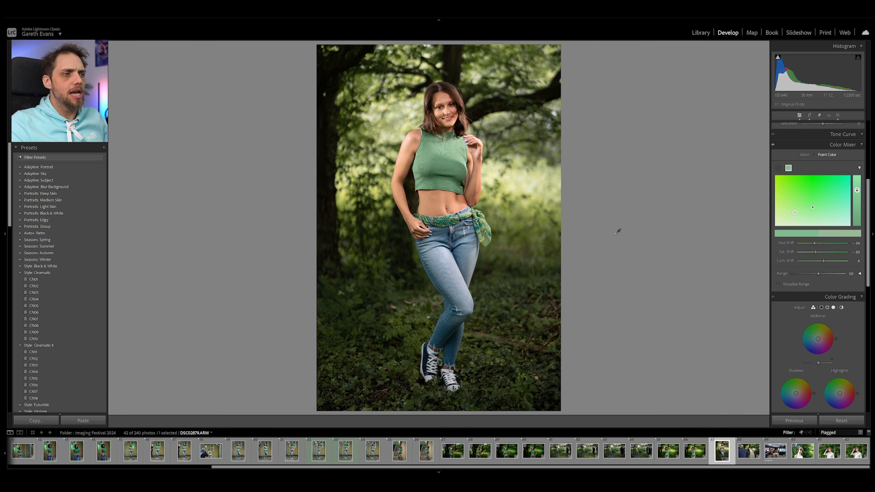
click(529, 338)
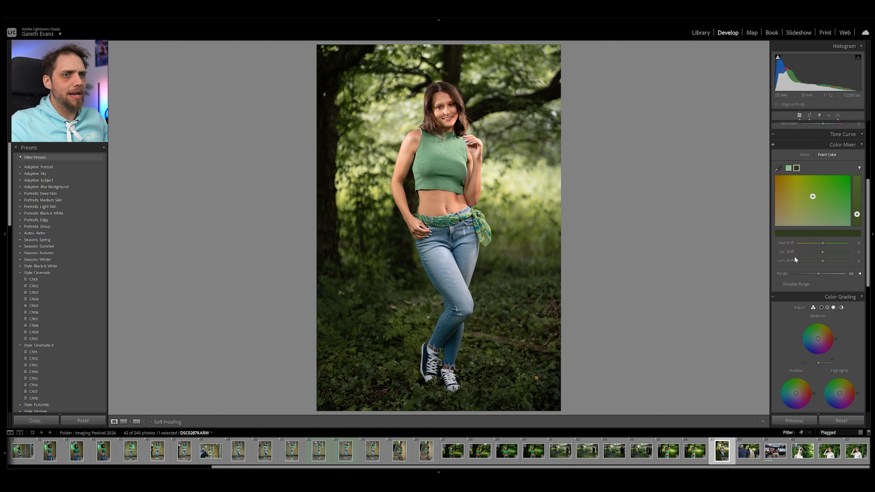
mouse_move(823, 243)
mouse_down()
mouse_move(831, 244)
mouse_move(806, 244)
mouse_move(817, 245)
mouse_up()
drag(816, 247, 821, 260)
Step: Color grade the photo with a slight teal tint in the shadows and slight orange tints in the midtones and highlights
scroll(785, 293, down, 2)
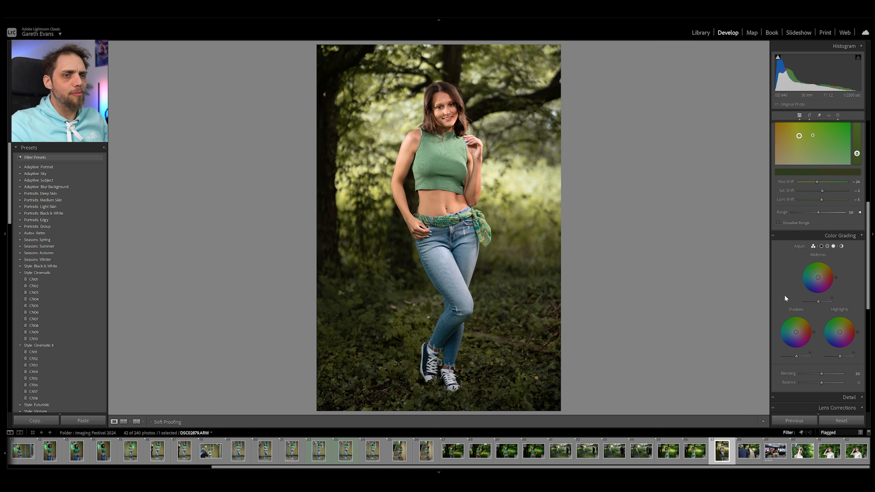
scroll(847, 275, down, 1)
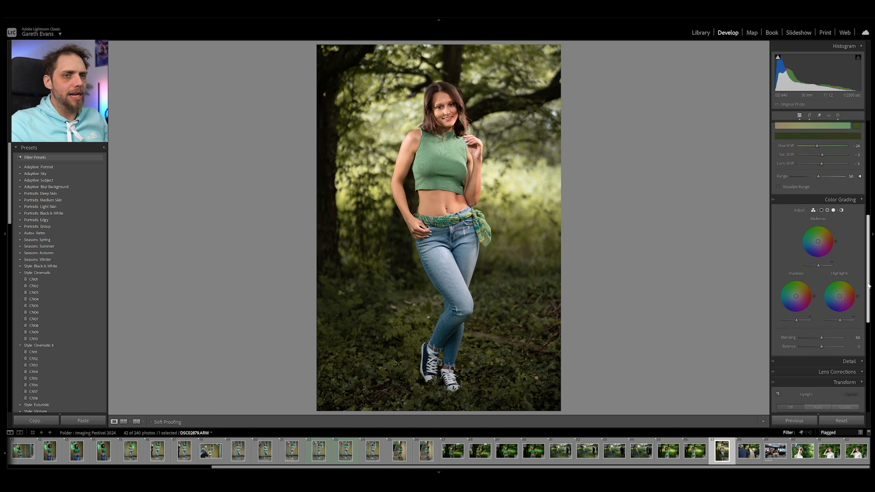
drag(796, 297, 794, 295)
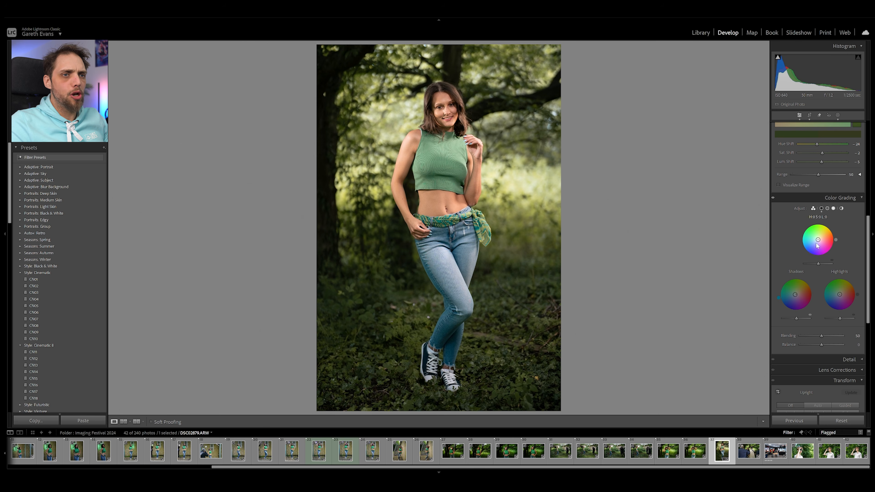
drag(817, 240, 819, 238)
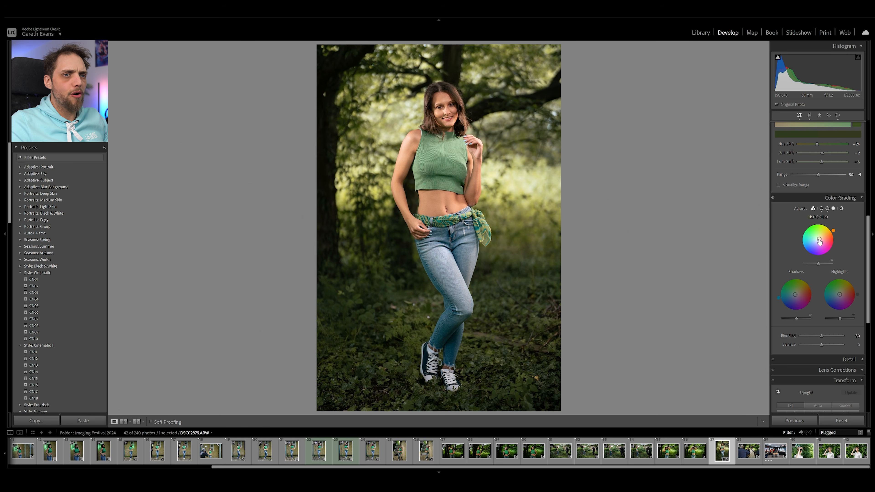
drag(839, 294, 841, 294)
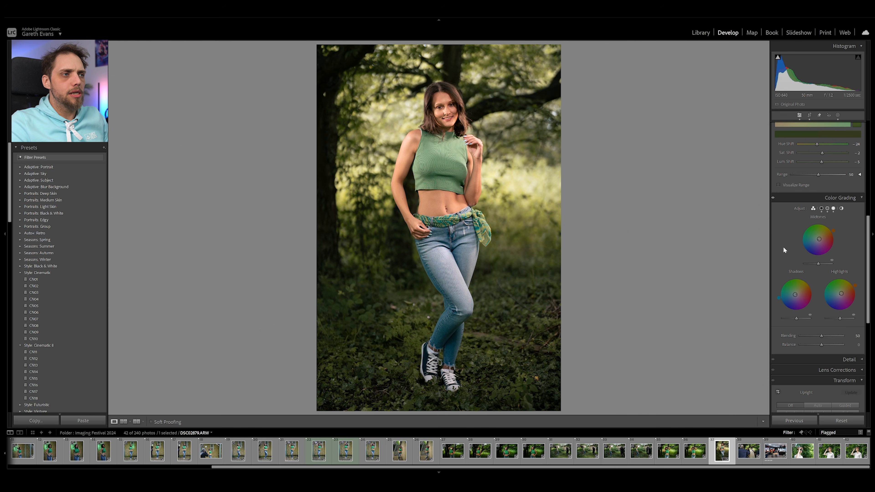
Step: In Calibration, reset the blue and red primary hues and set the green primary hue to about +15
scroll(782, 246, down, 3)
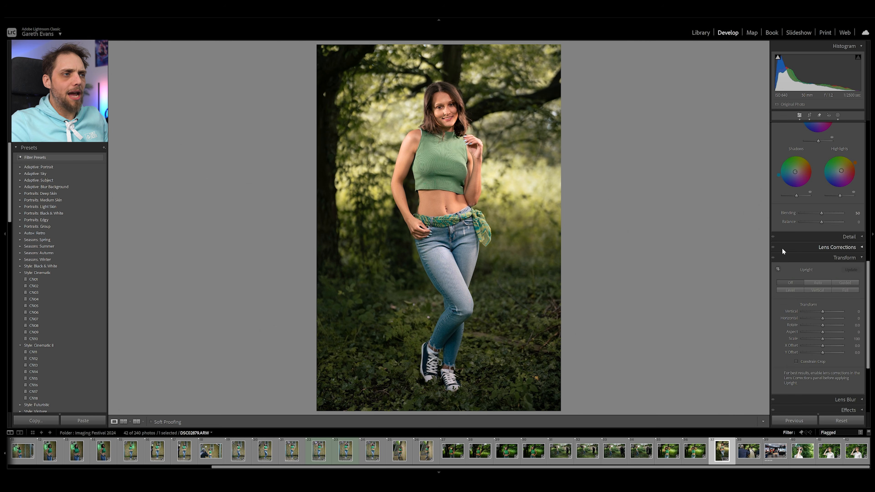
scroll(782, 248, down, 3)
scroll(781, 247, down, 2)
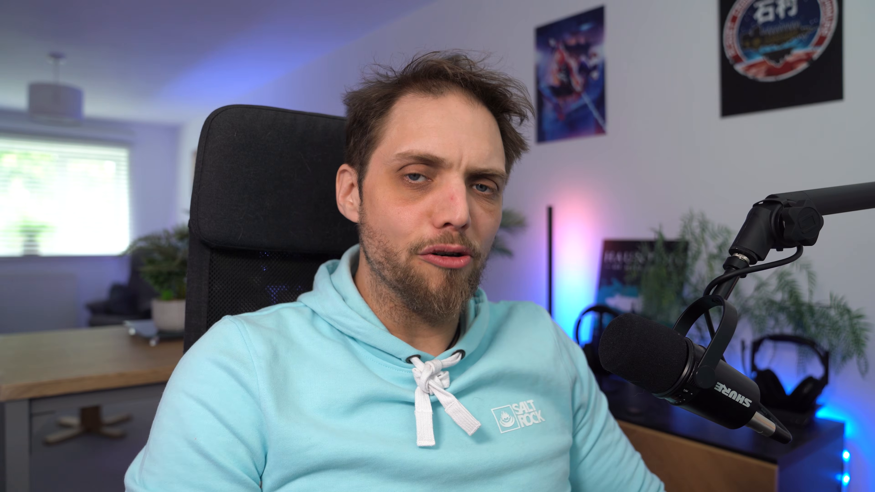
double_click(820, 398)
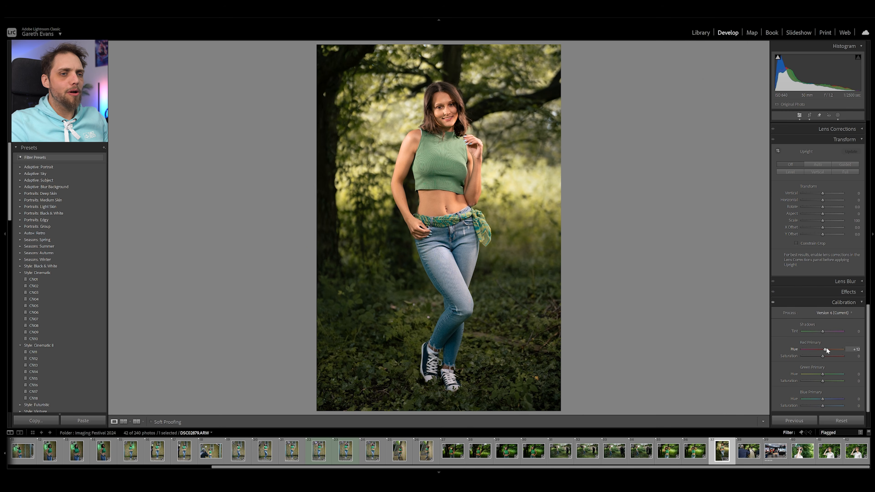
double_click(826, 348)
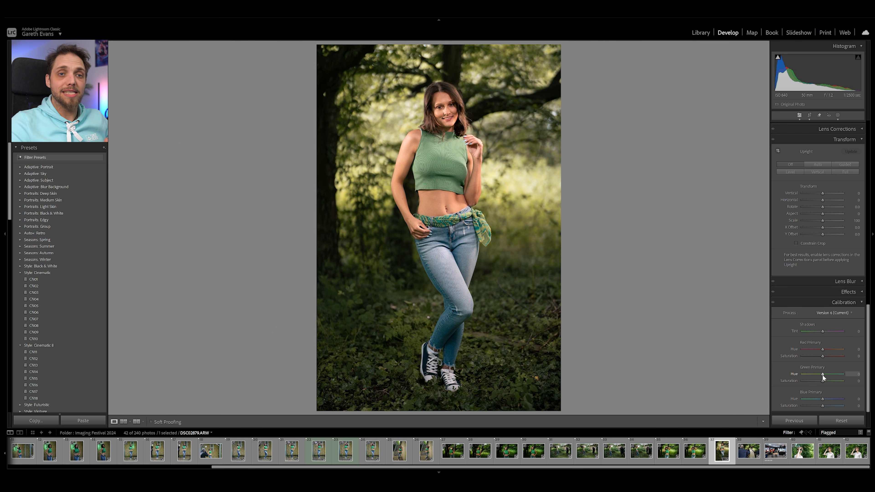
drag(824, 374, 825, 373)
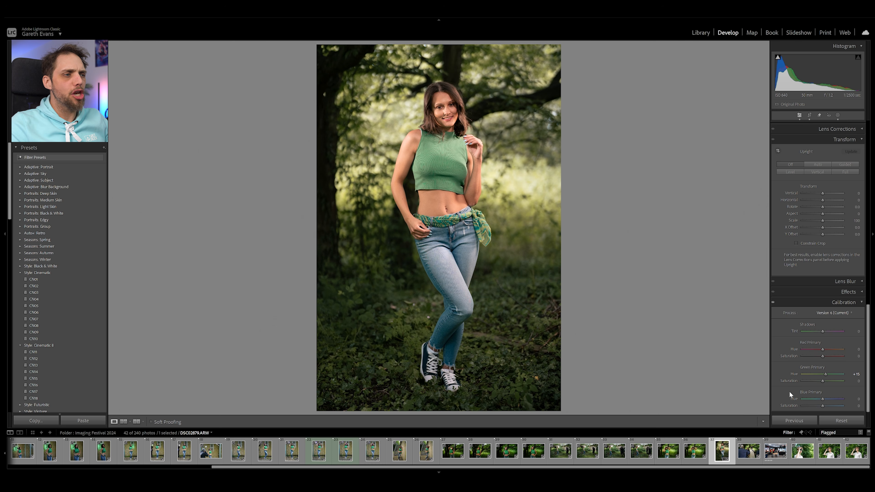
Step: Return from Point Color to the Color Mixer's HSL hue sliders
scroll(788, 391, up, 5)
scroll(786, 391, up, 8)
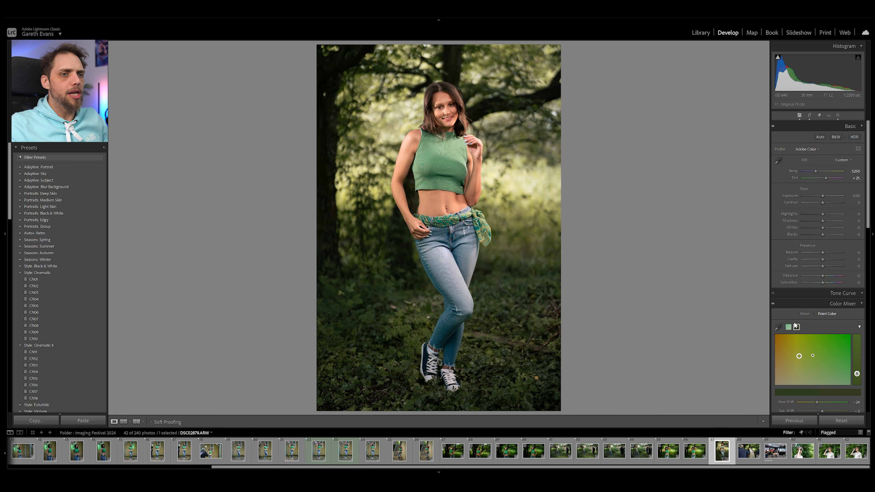
click(804, 313)
scroll(773, 336, down, 3)
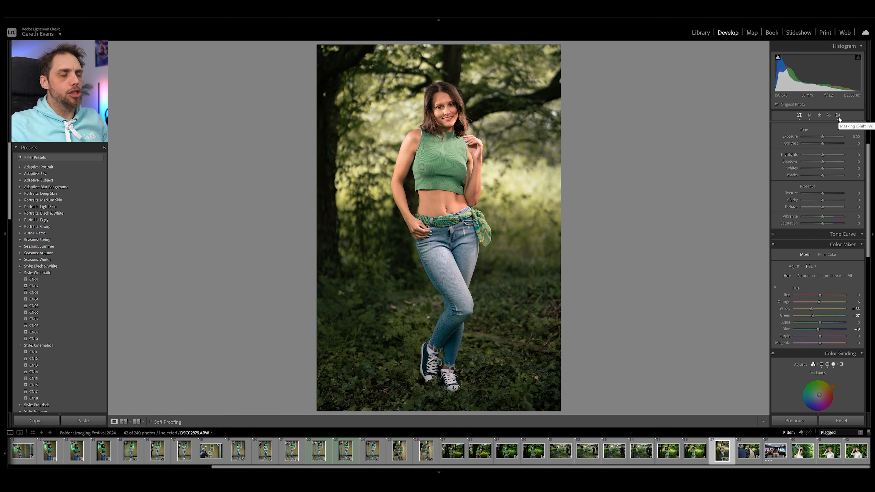
Step: Create a linear gradient mask rising from the foreground, fading out at the woman's face
click(838, 116)
click(721, 56)
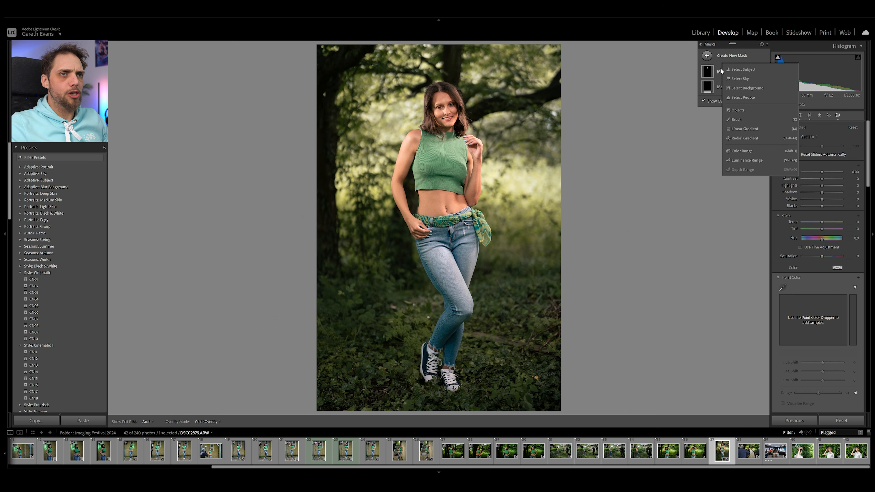
click(743, 128)
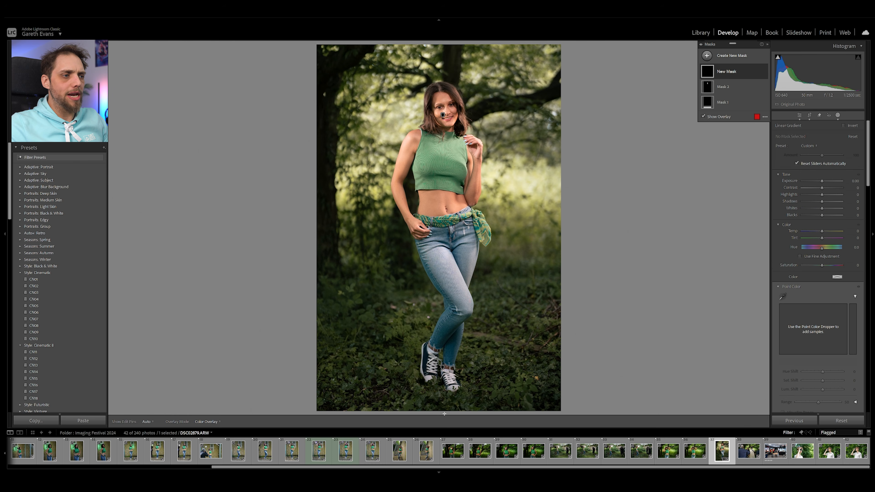
drag(444, 409, 442, 168)
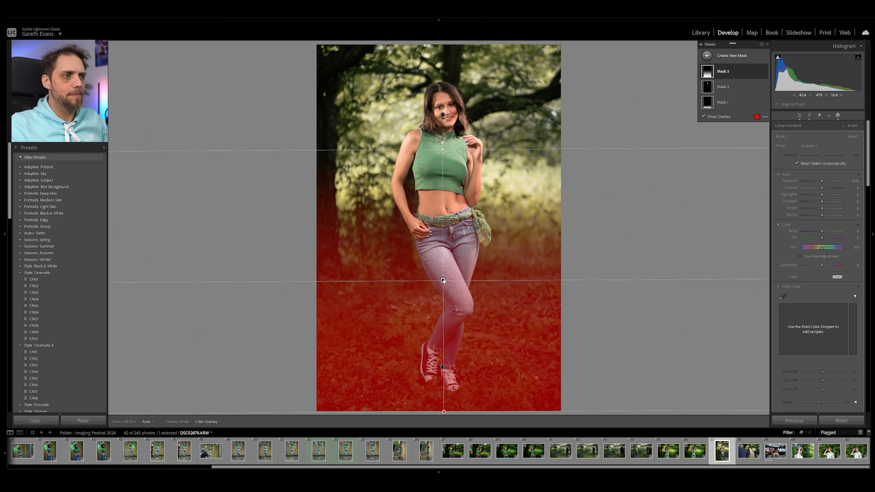
drag(442, 300, 444, 405)
drag(443, 273, 443, 117)
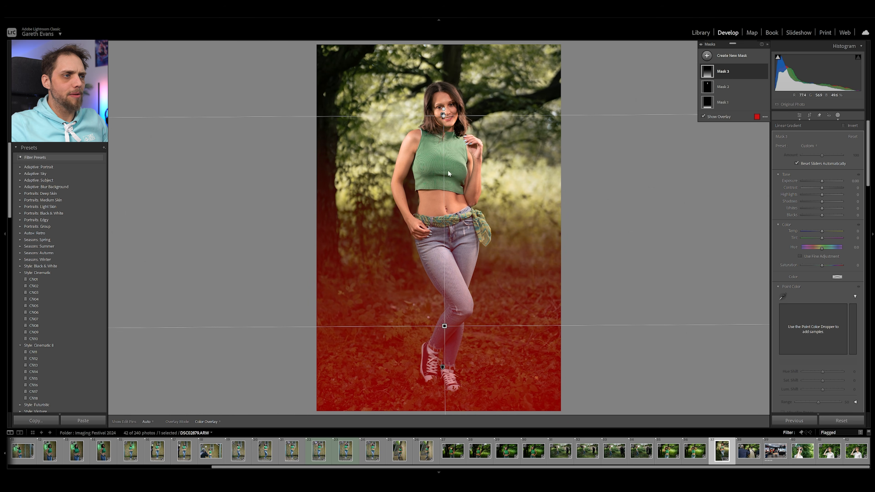
Step: Intersect the foreground linear gradient mask with the background selection to exclude the woman, and set its exposure to about -0.33
right_click(746, 72)
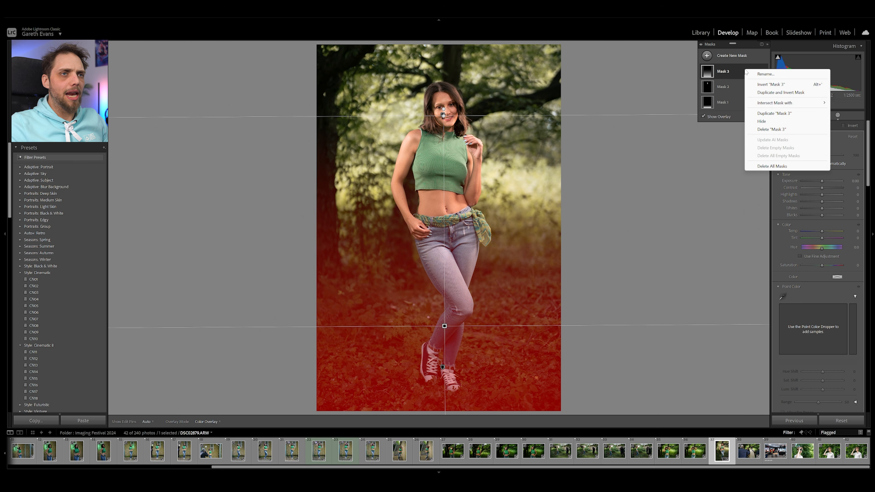
mouse_move(792, 103)
click(852, 119)
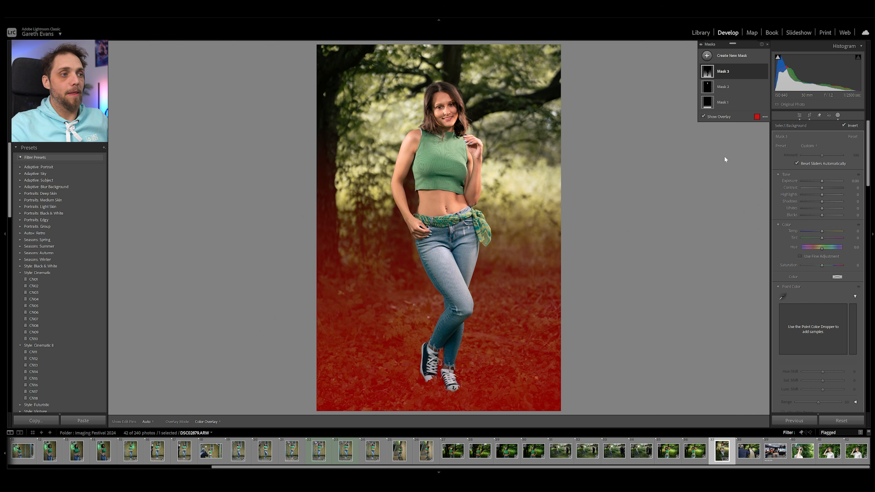
drag(825, 181, 820, 181)
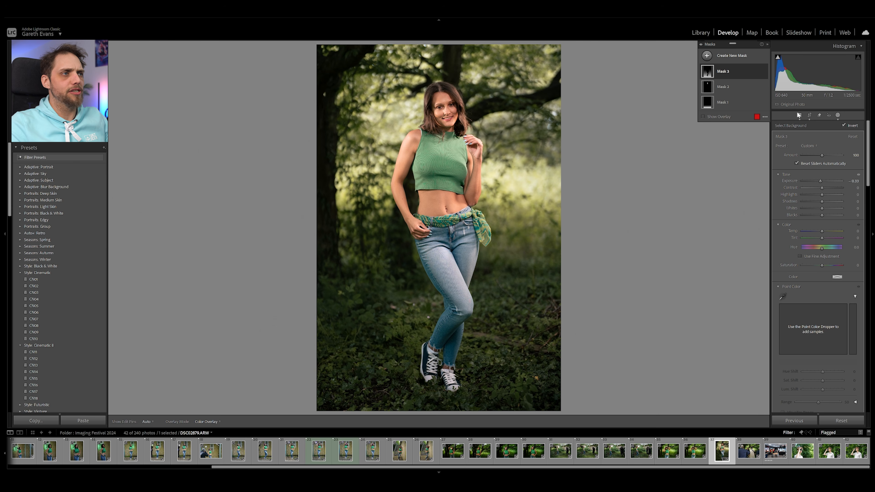
Step: Add a large radial gradient mask centred on the woman's upper body and set its exposure to about 0.28
click(727, 56)
click(744, 136)
mouse_move(436, 144)
mouse_down()
mouse_move(539, 296)
mouse_move(567, 323)
mouse_up()
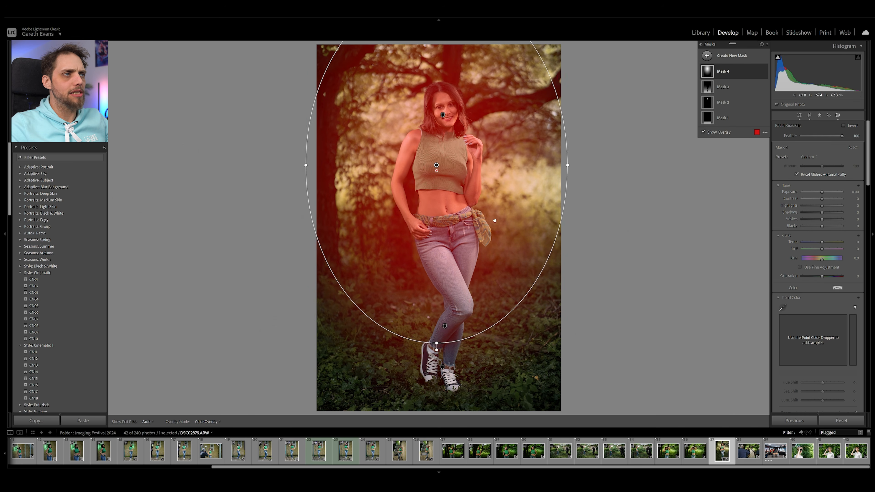
drag(820, 192, 823, 192)
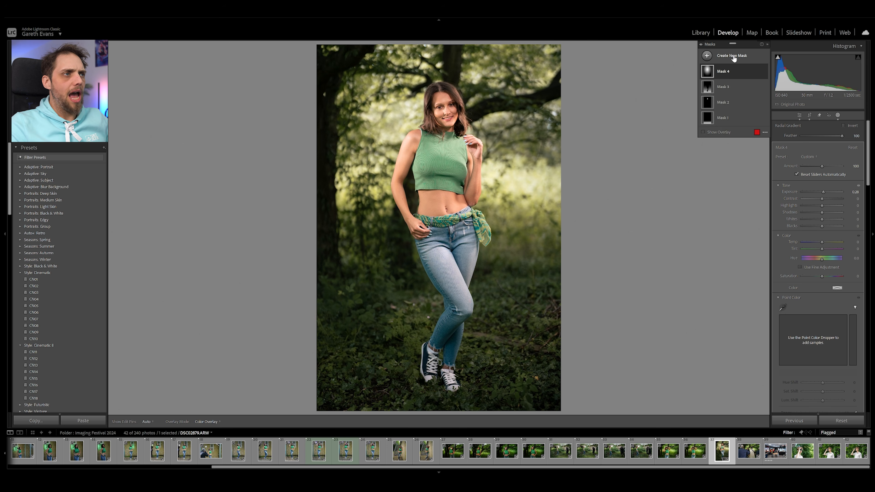
Step: Add a wider radial gradient mask around the woman, invert it, set its exposure to about -0.47, and close masking
click(735, 58)
click(744, 138)
drag(434, 190, 606, 344)
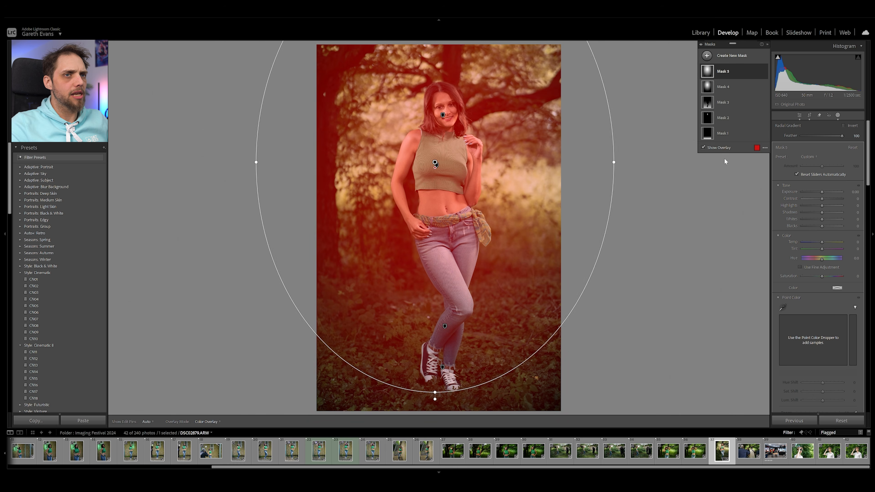
click(843, 125)
drag(825, 191, 821, 193)
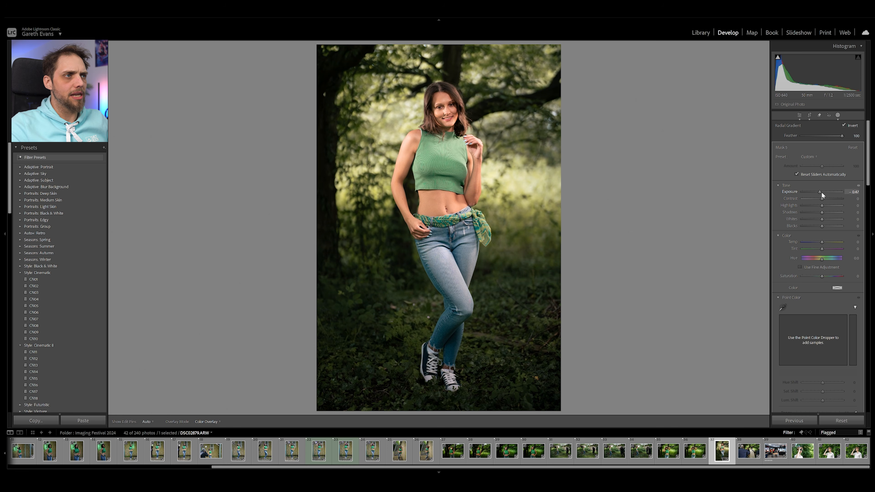
click(798, 115)
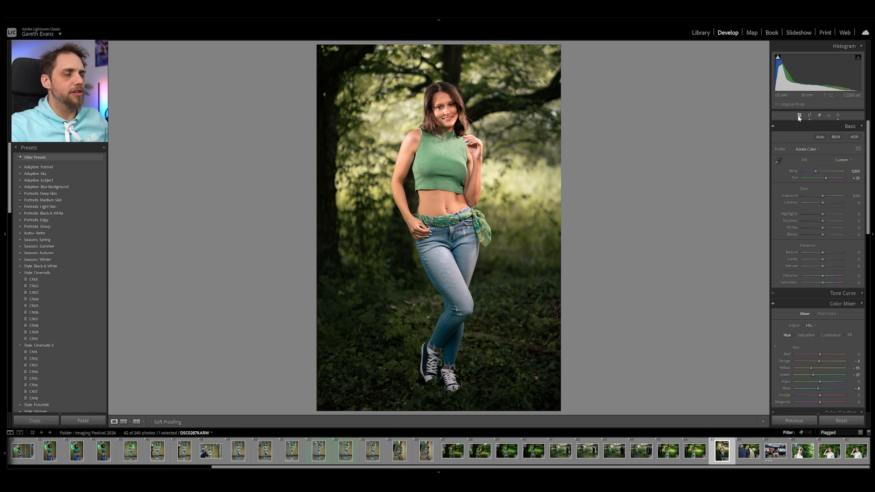
Step: Compare the edited portrait with the original by switching repeatedly between the before and after views
key(backslash)
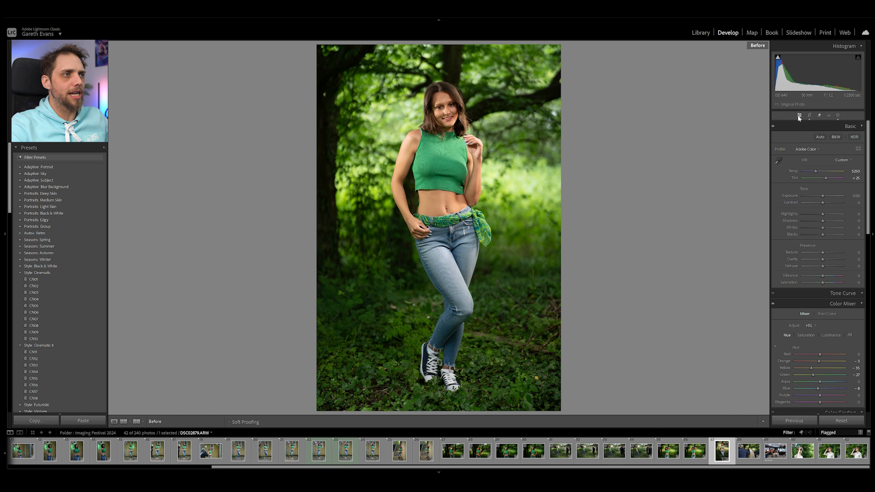
key(backslash)
key(backslash)
key(backslash)
key(backslash)
key(backslash)
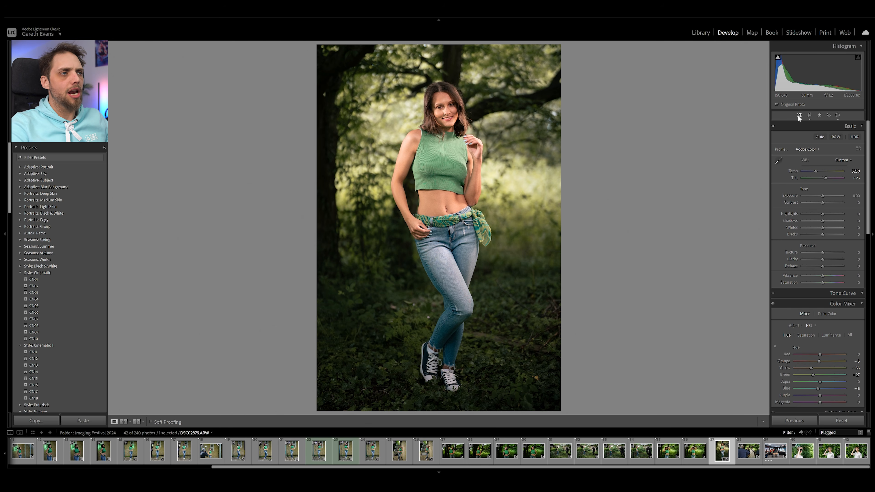
key(backslash)
key(backslash)
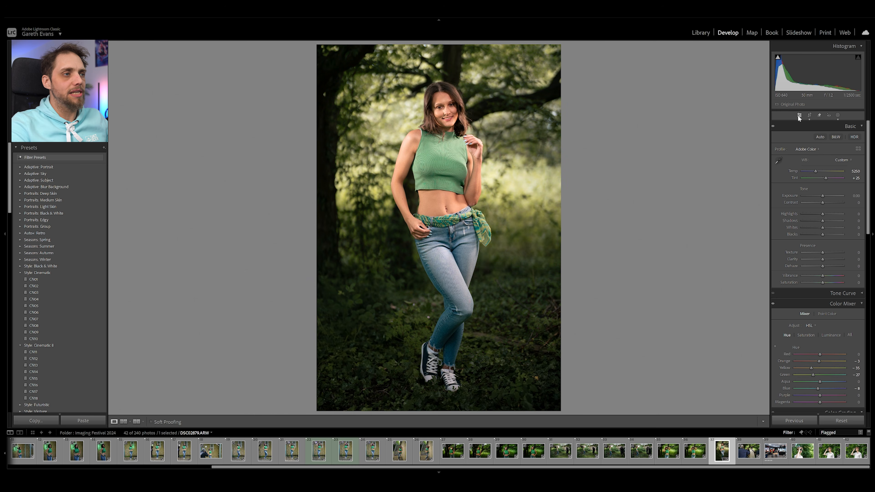
key(backslash)
key(backslash)
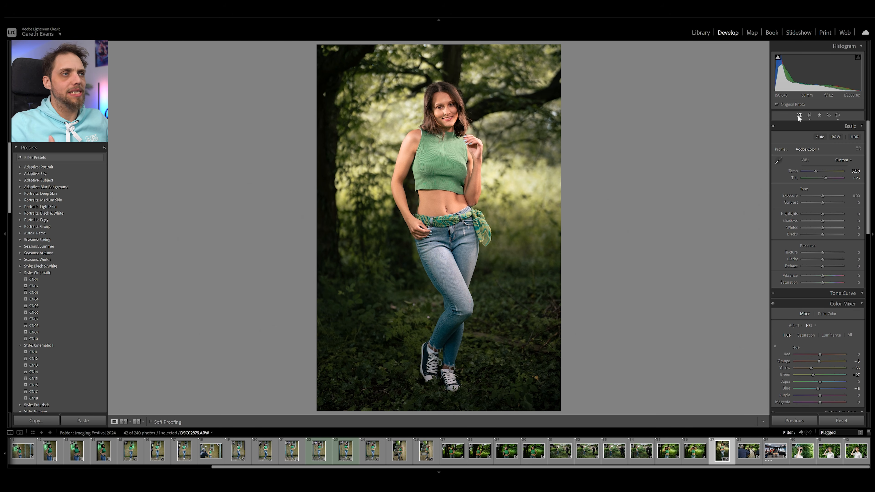
key(backslash)
key(backslash)
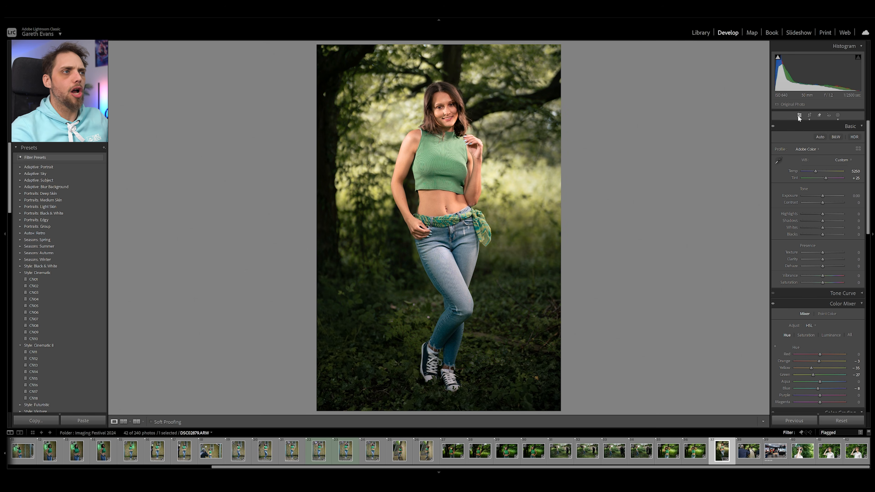
key(backslash)
key(backslash)
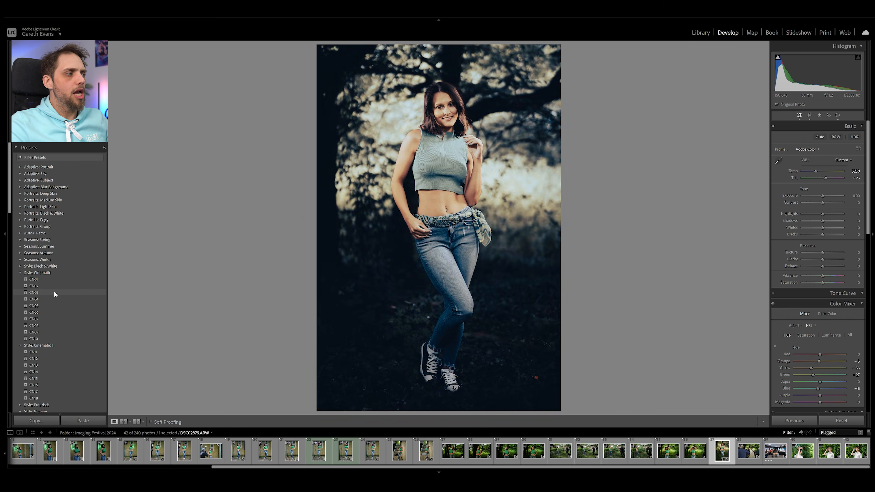
Step: Try the cinematic preset CN03 with its amount reduced to 44, and undo both changes
click(54, 293)
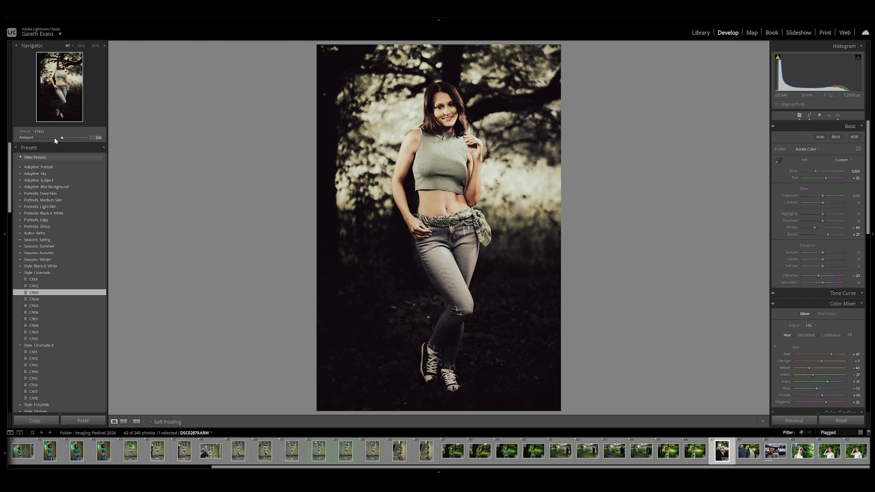
drag(63, 138, 48, 140)
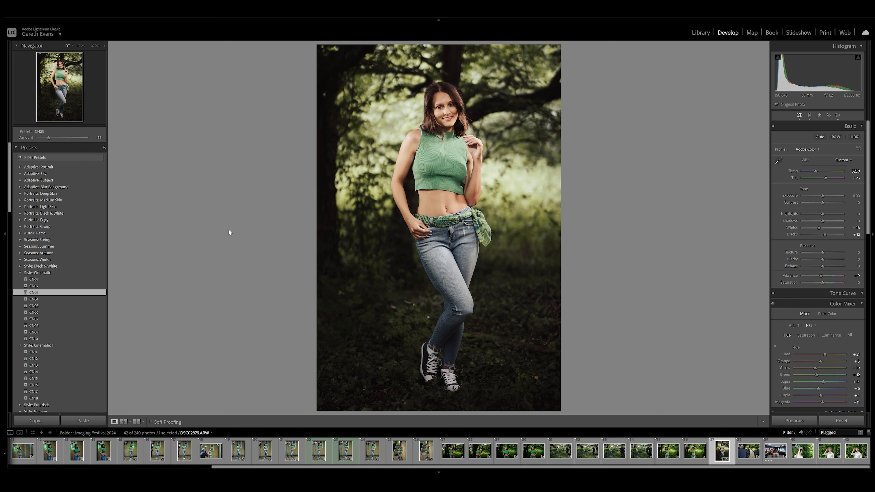
key(ctrl+z)
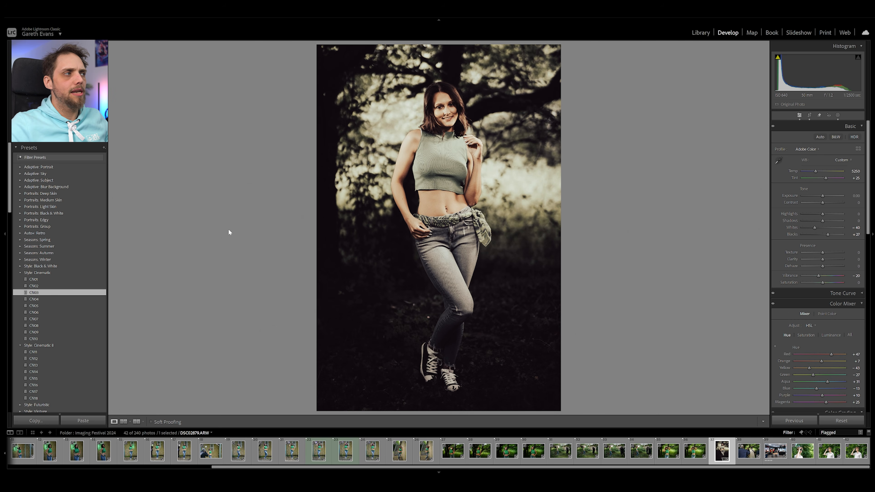
key(ctrl+z)
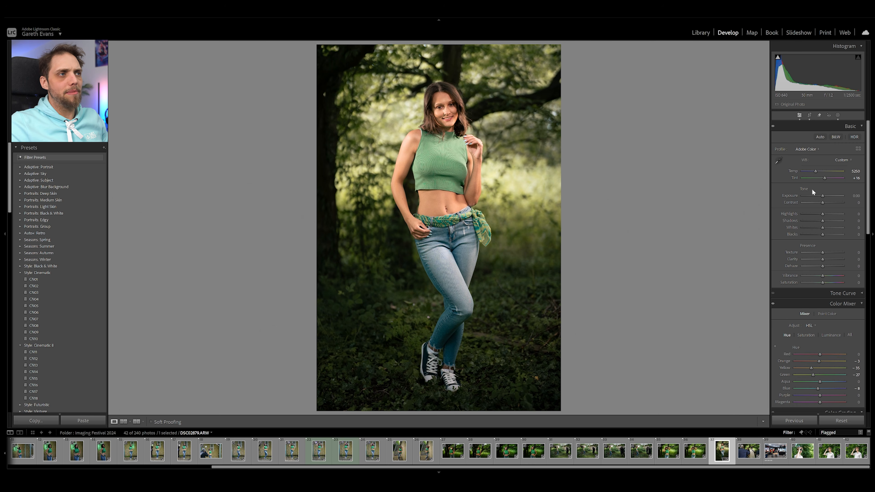
Step: Add a diagonal linear gradient mask across the photo, raise its exposure slightly, reduce its Dehaze slightly, and close masking
click(838, 115)
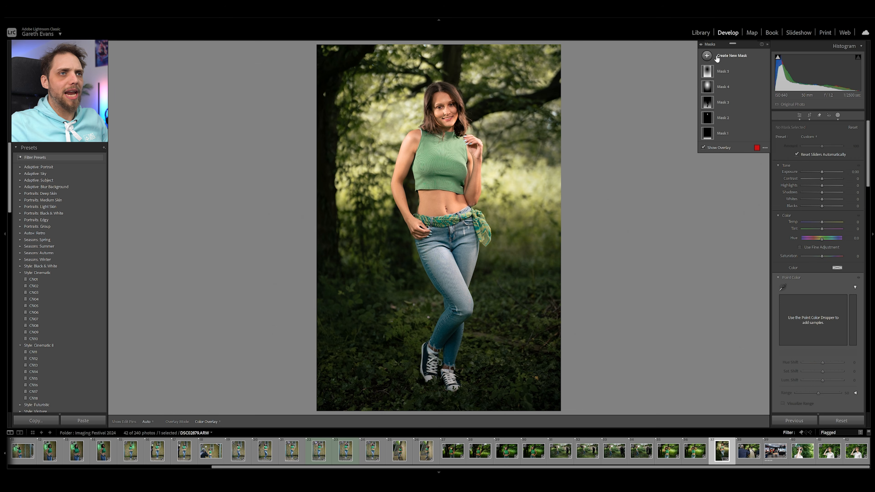
key(m)
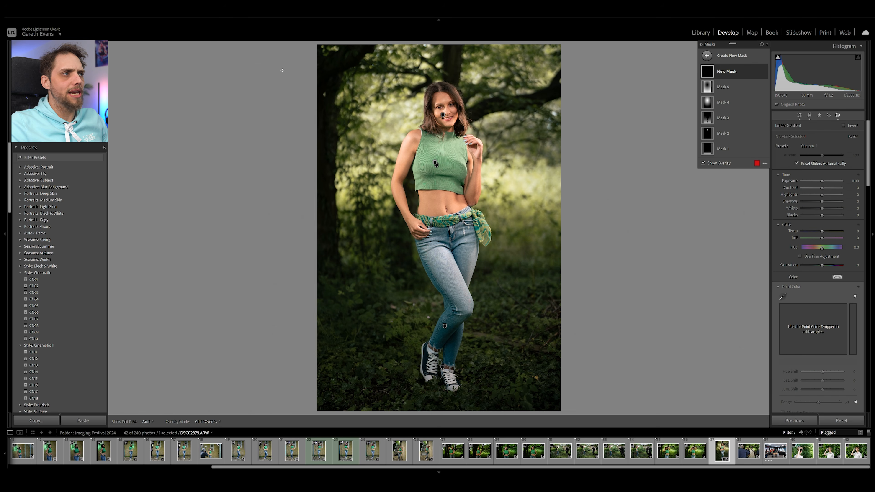
drag(644, 74, 200, 320)
drag(421, 197, 494, 157)
drag(821, 181, 822, 181)
scroll(788, 228, down, 8)
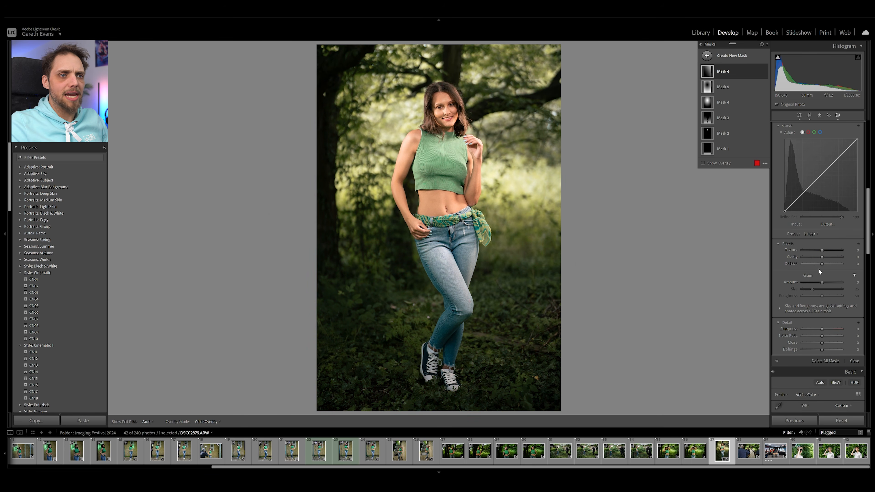
drag(819, 264, 817, 265)
click(799, 117)
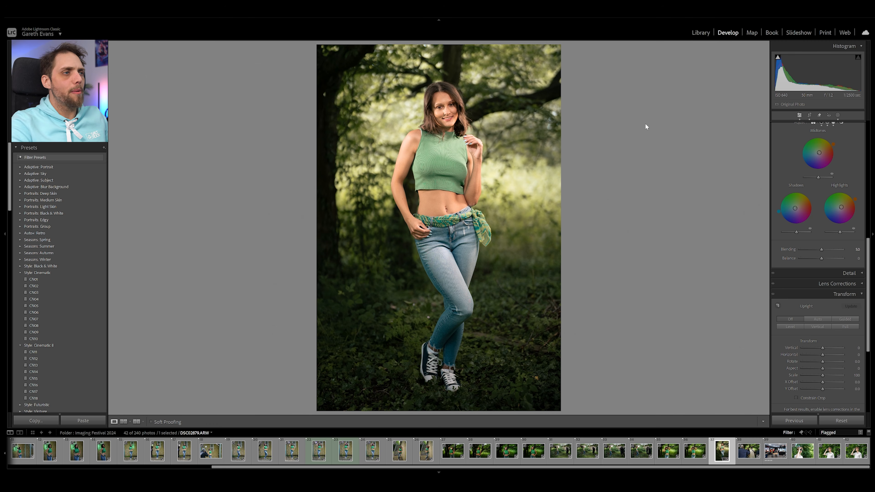
Step: Compare the finished portrait with the original and review its Color Mixer, Point Color, Color Grading and Calibration settings
key(backslash)
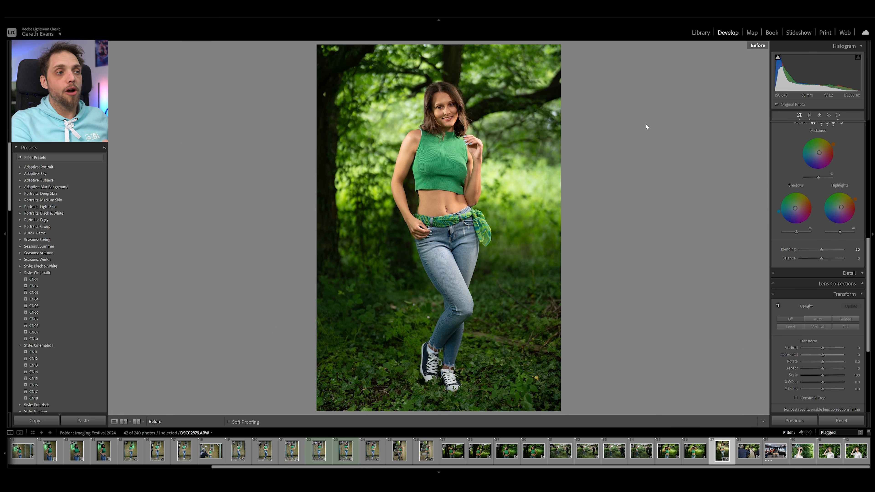
key(backslash)
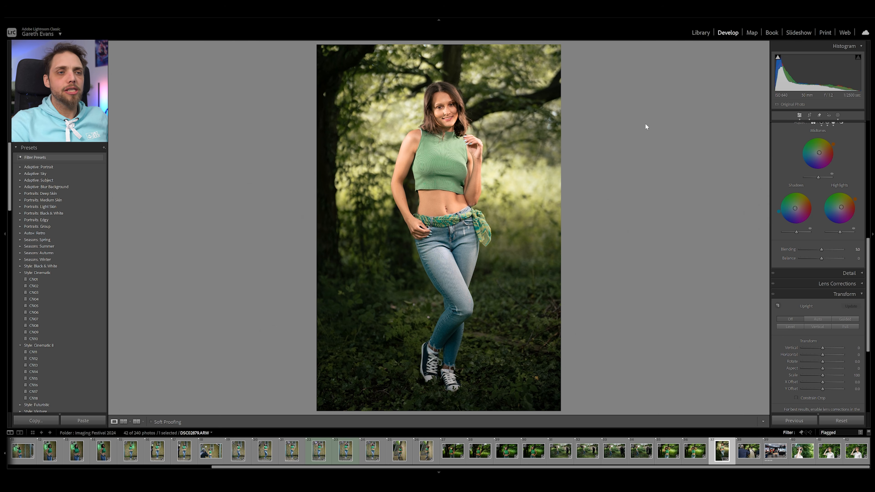
scroll(804, 237, up, 5)
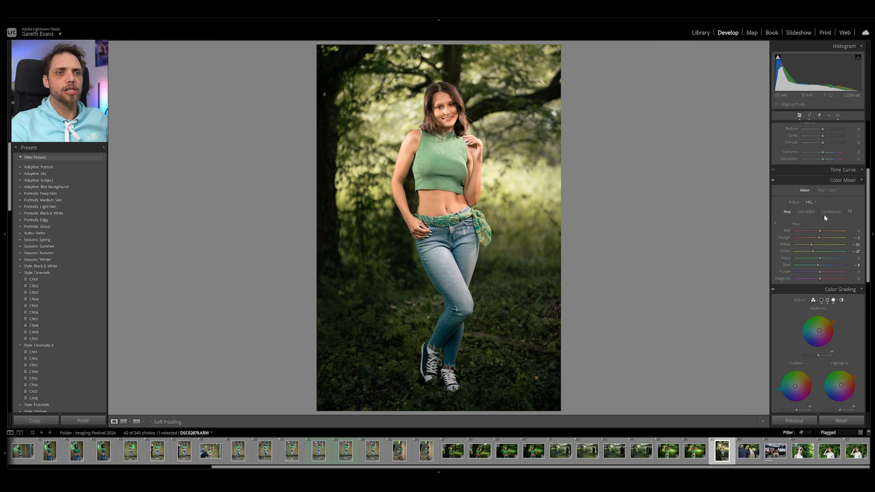
click(825, 190)
scroll(822, 197, down, 3)
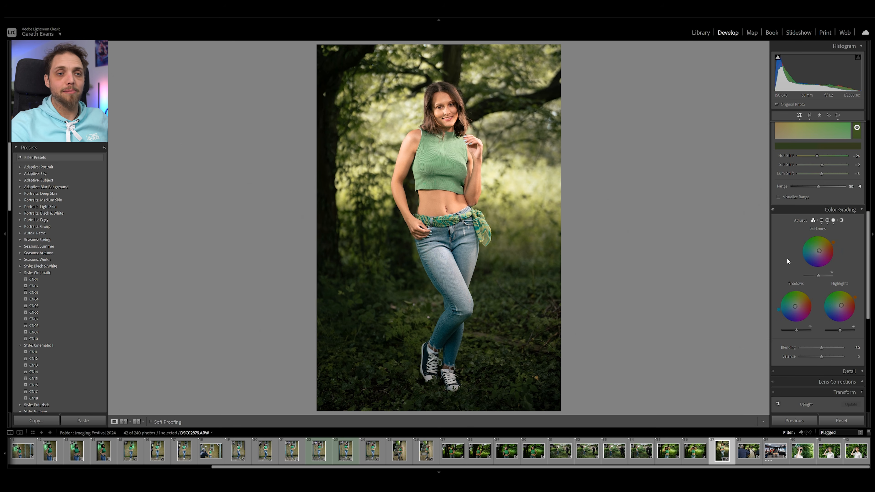
scroll(786, 257, down, 6)
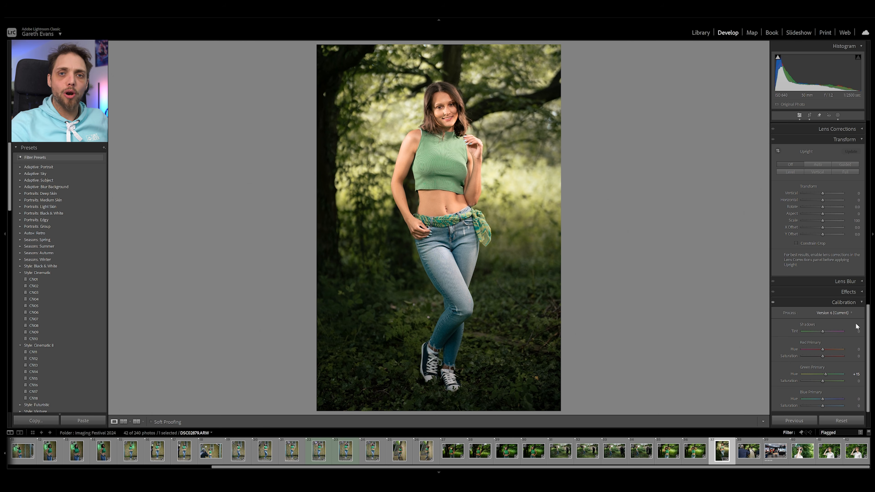
scroll(852, 324, up, 6)
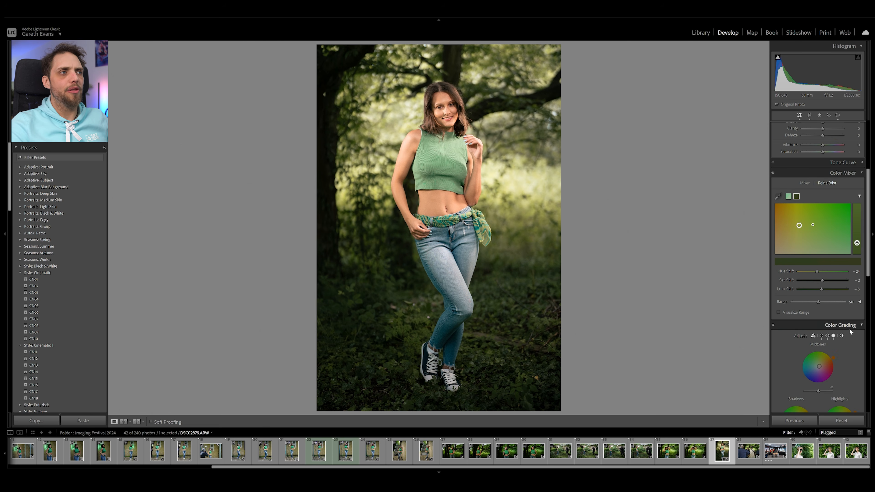
scroll(848, 330, up, 1)
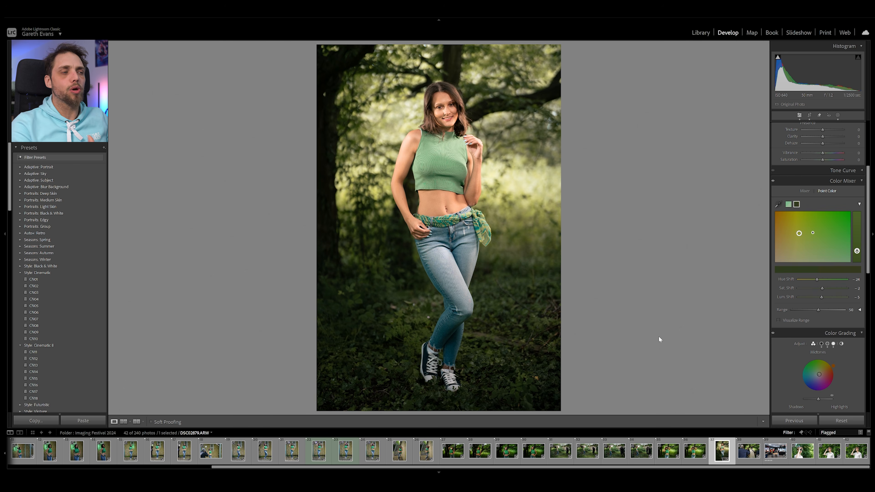
key(backslash)
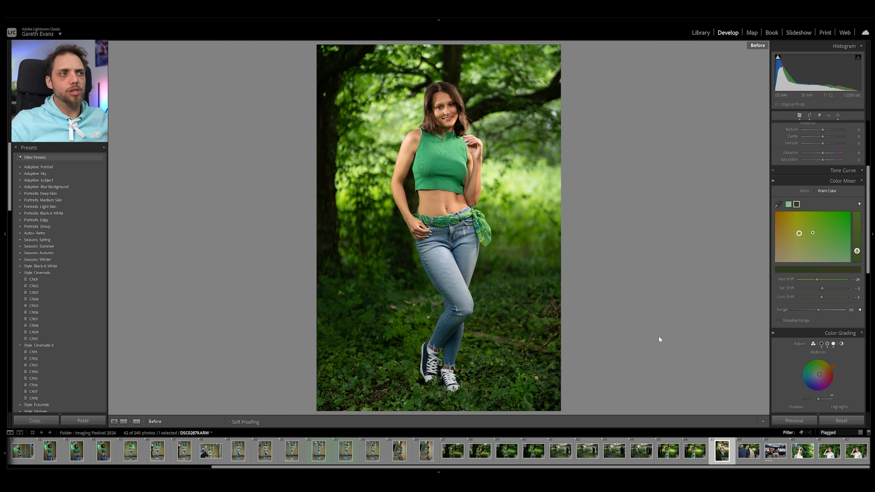
key(backslash)
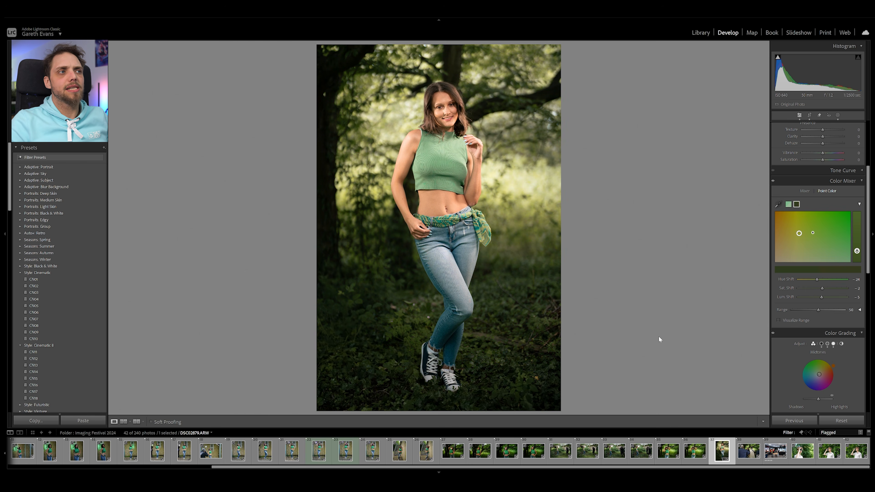